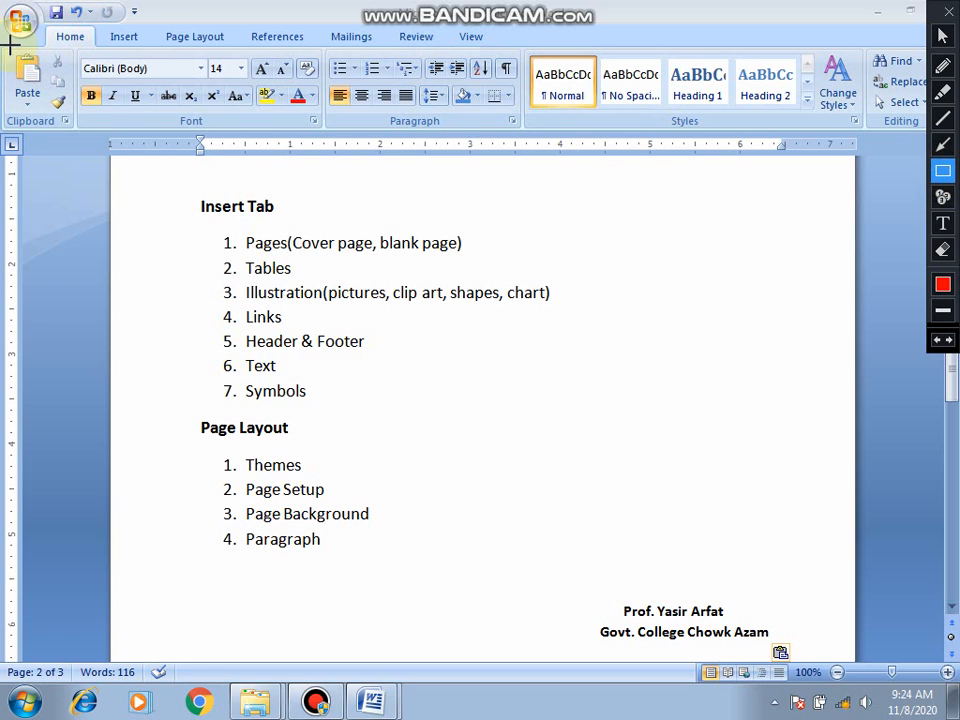
pyautogui.moveTo(3, 48)
pyautogui.mouseDown()
pyautogui.moveTo(178, 148)
pyautogui.moveTo(865, 142)
pyautogui.moveTo(926, 129)
pyautogui.moveTo(930, 118)
pyautogui.mouseUp()
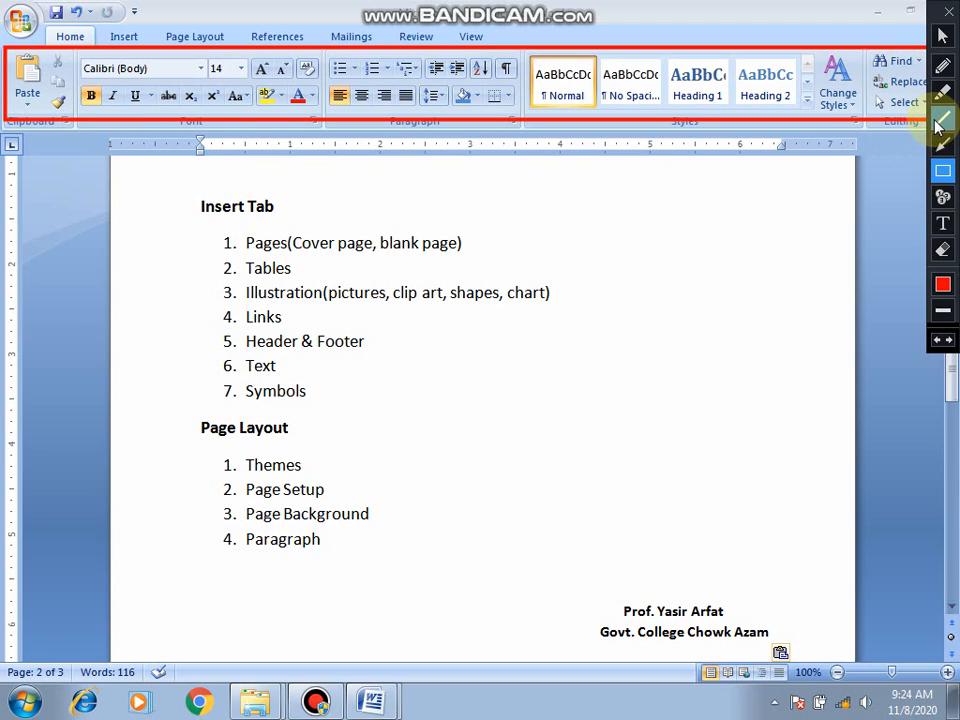
pyautogui.hotkey('ctrl', 'z')
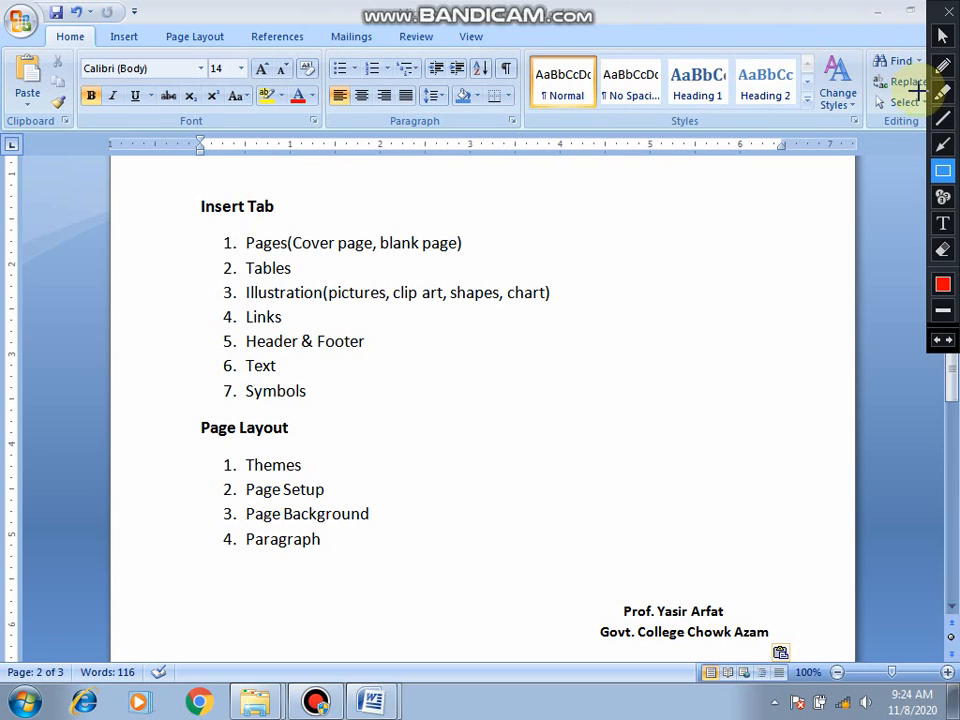
pyautogui.click(942, 36)
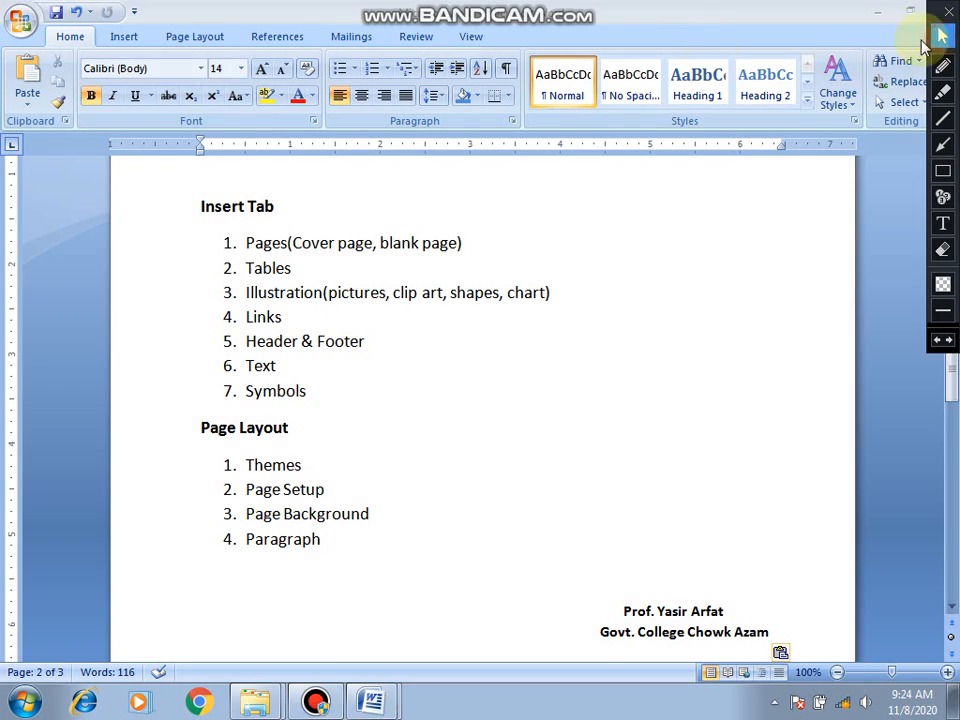
pyautogui.click(124, 37)
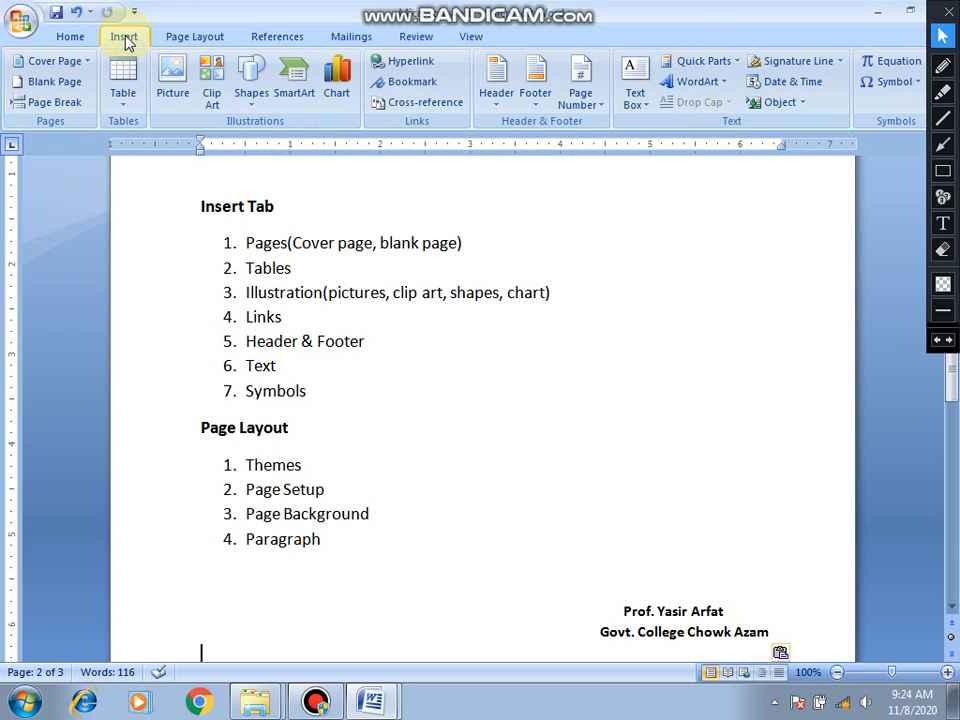
pyautogui.click(196, 40)
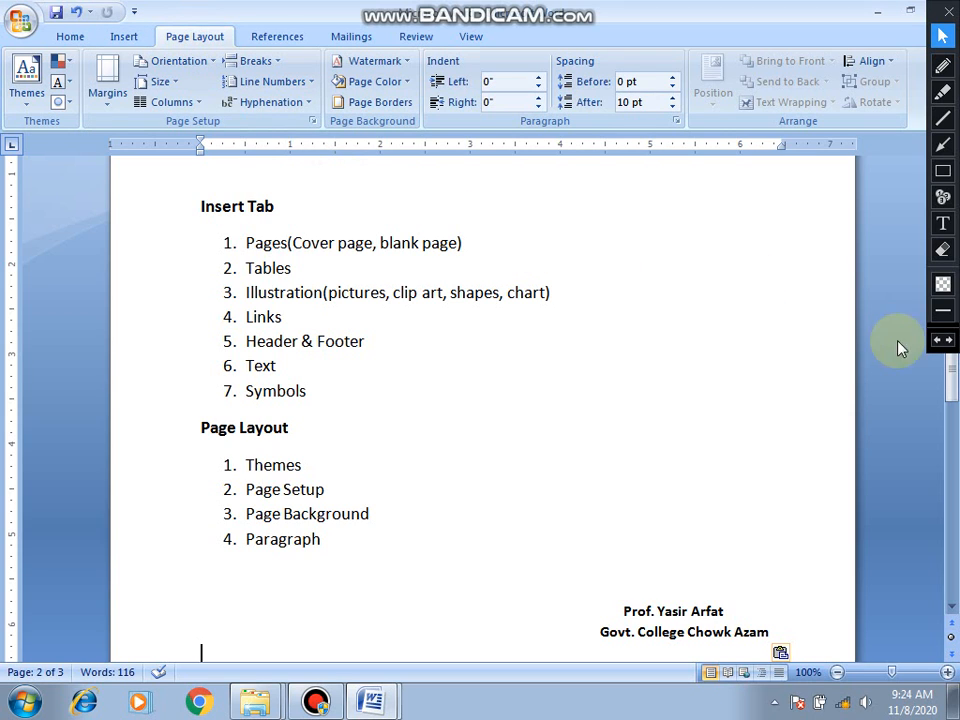
pyautogui.moveTo(951, 372)
pyautogui.mouseDown()
pyautogui.moveTo(955, 330)
pyautogui.moveTo(954, 368)
pyautogui.mouseUp()
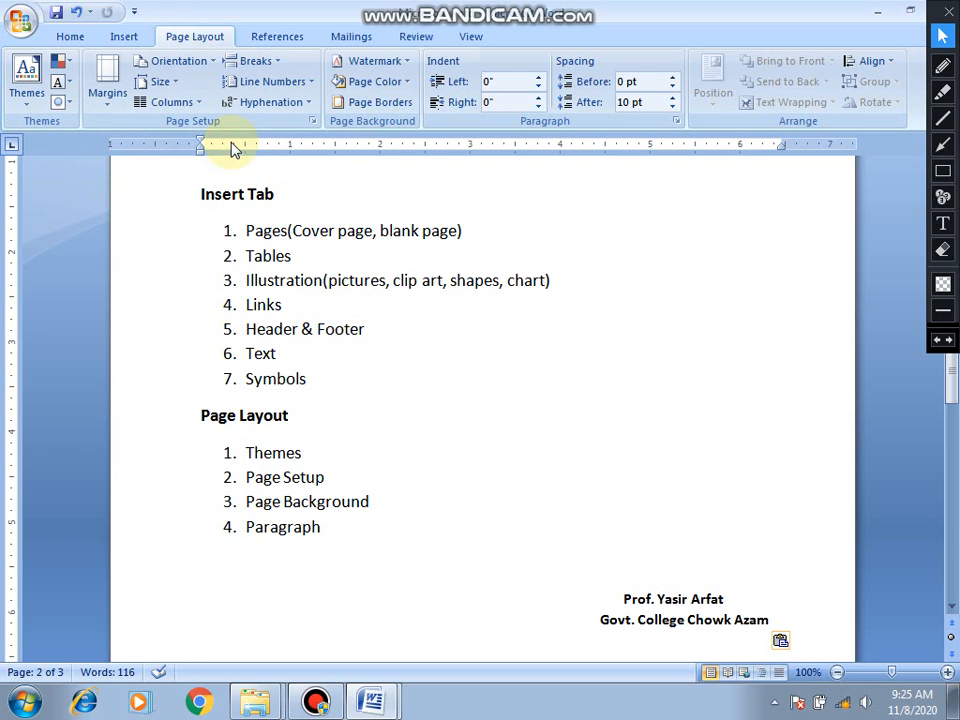
# Step: Switch to the open document named "test document" and display its page layout commands
pyautogui.click(378, 706)
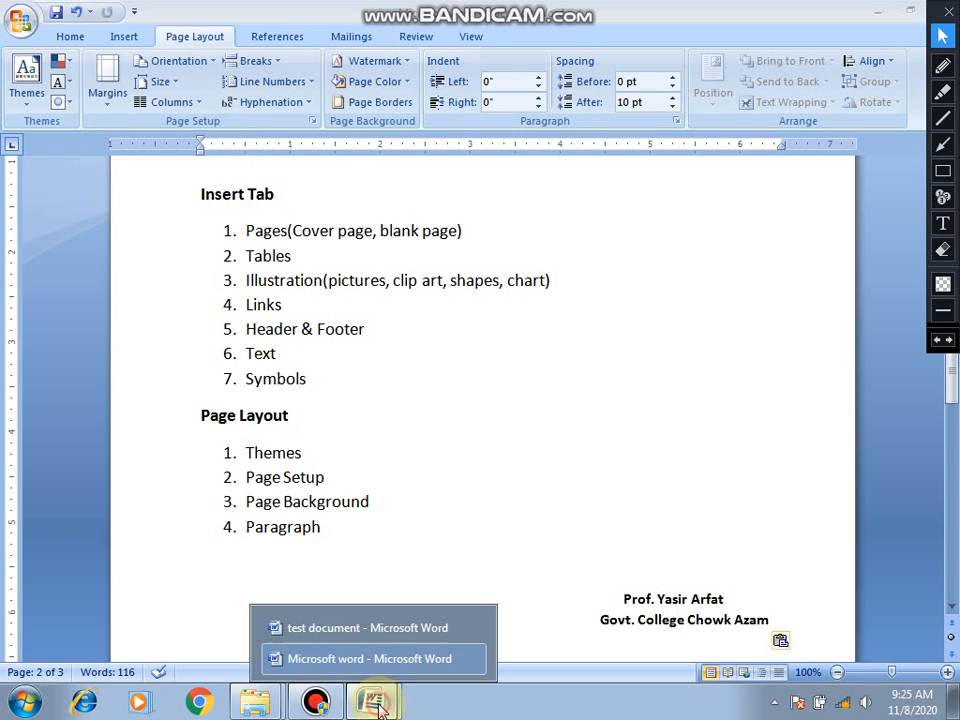
pyautogui.click(398, 630)
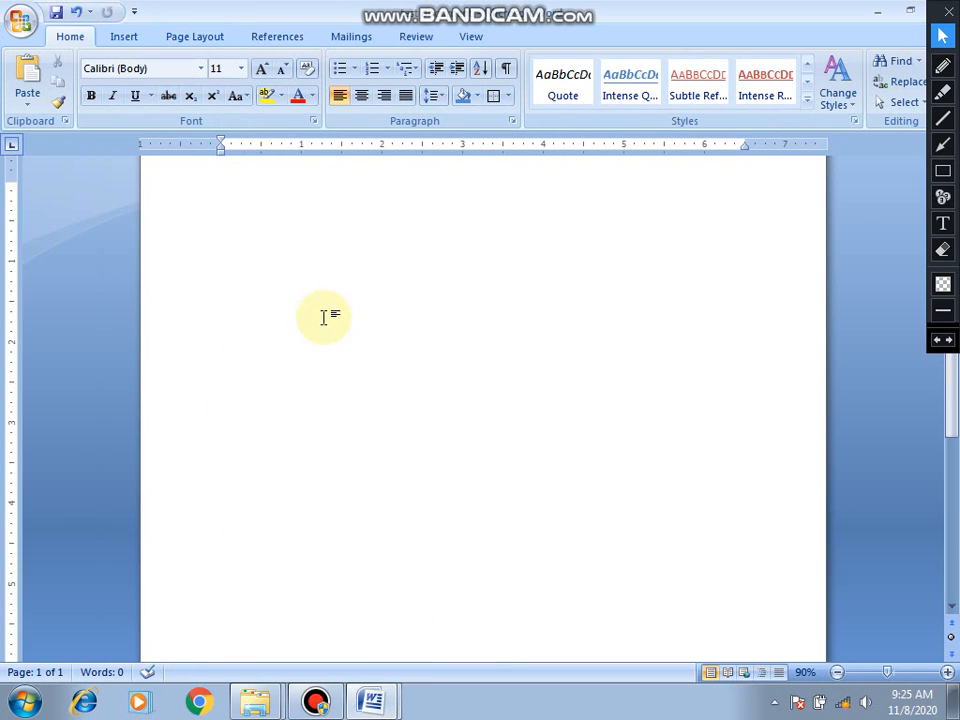
pyautogui.click(188, 40)
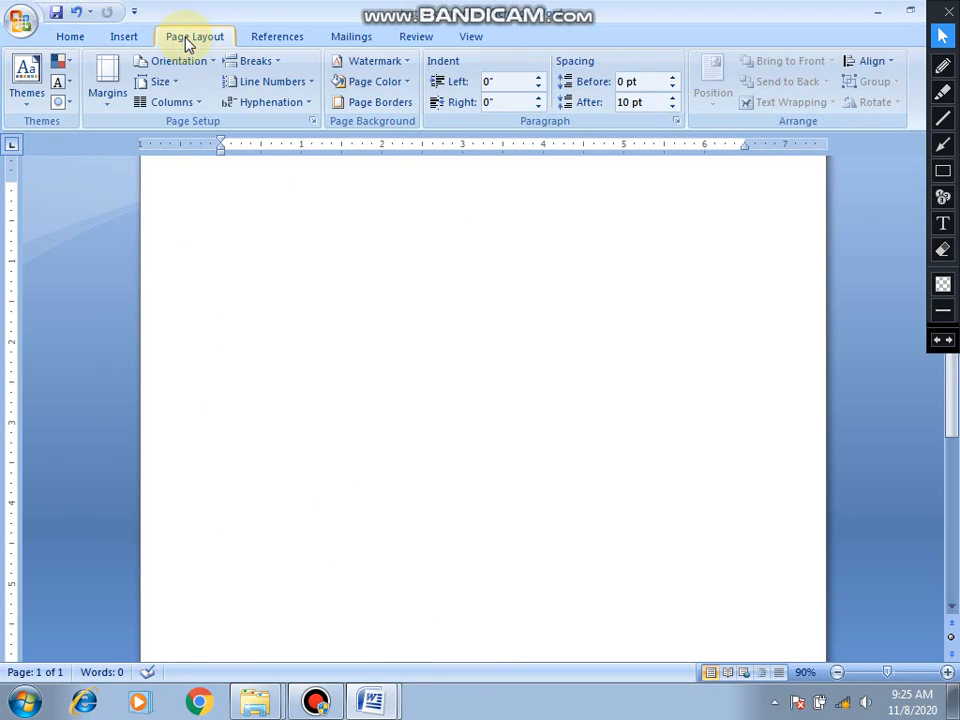
# Step: Try the Apex theme on the document and return it to the Office theme
pyautogui.click(28, 110)
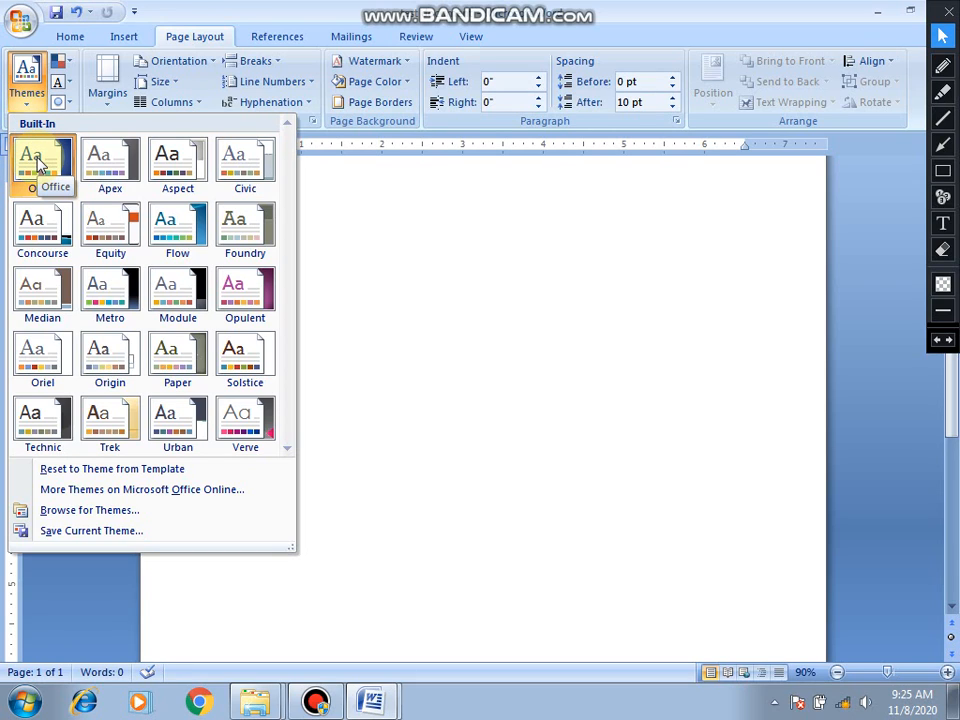
pyautogui.click(110, 168)
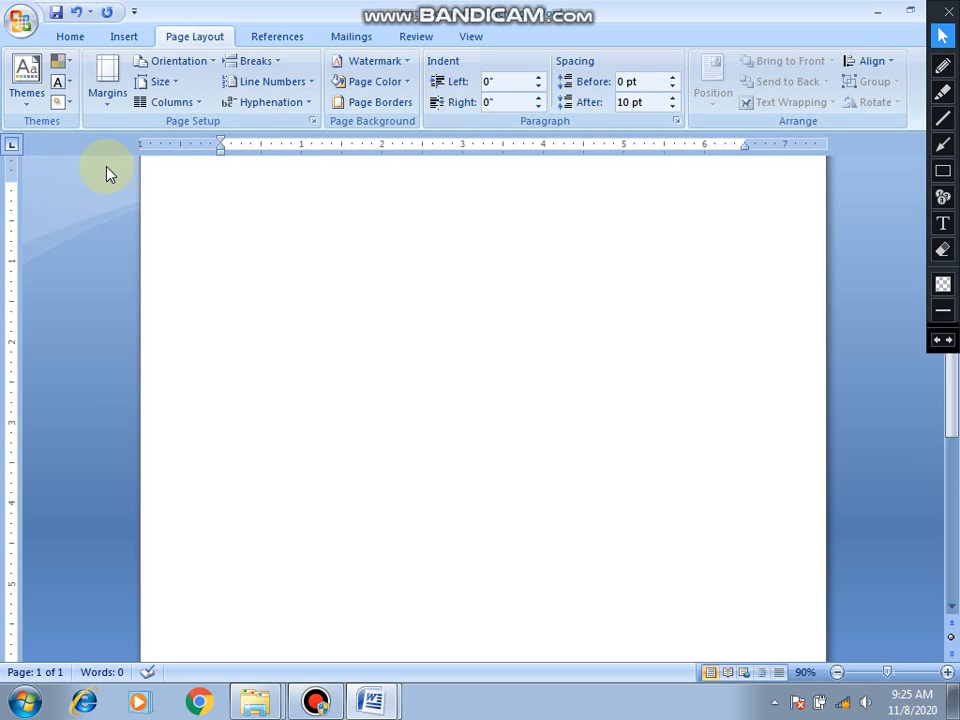
pyautogui.click(27, 100)
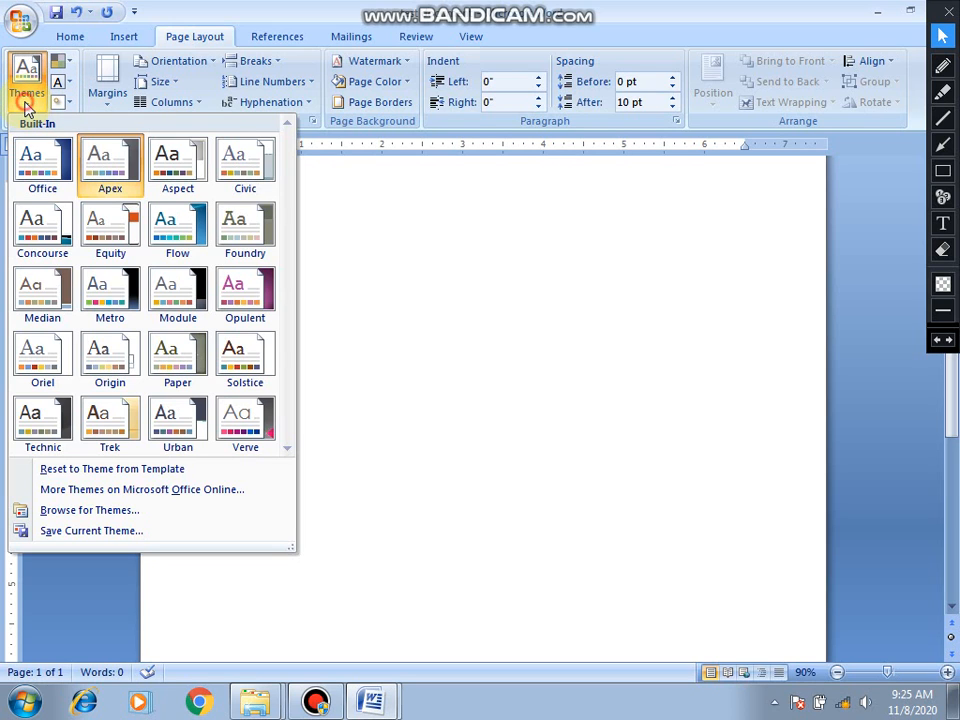
pyautogui.click(35, 166)
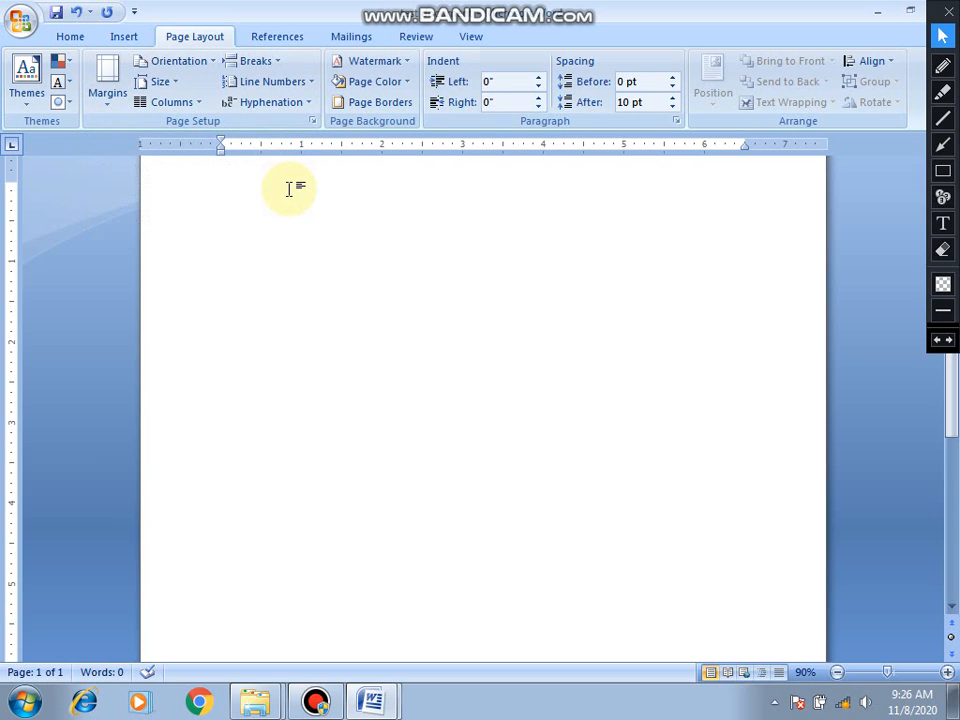
# Step: Undo the previous changes until the Genetic Algorithms text is back on the page, and clear the text selection
pyautogui.click(110, 100)
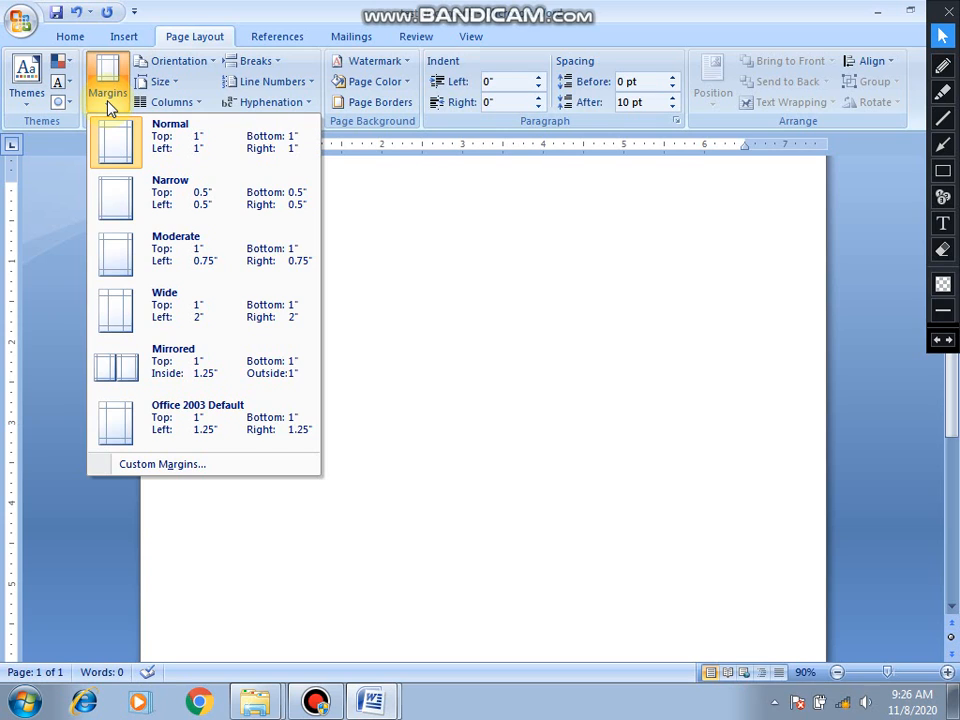
pyautogui.click(950, 418)
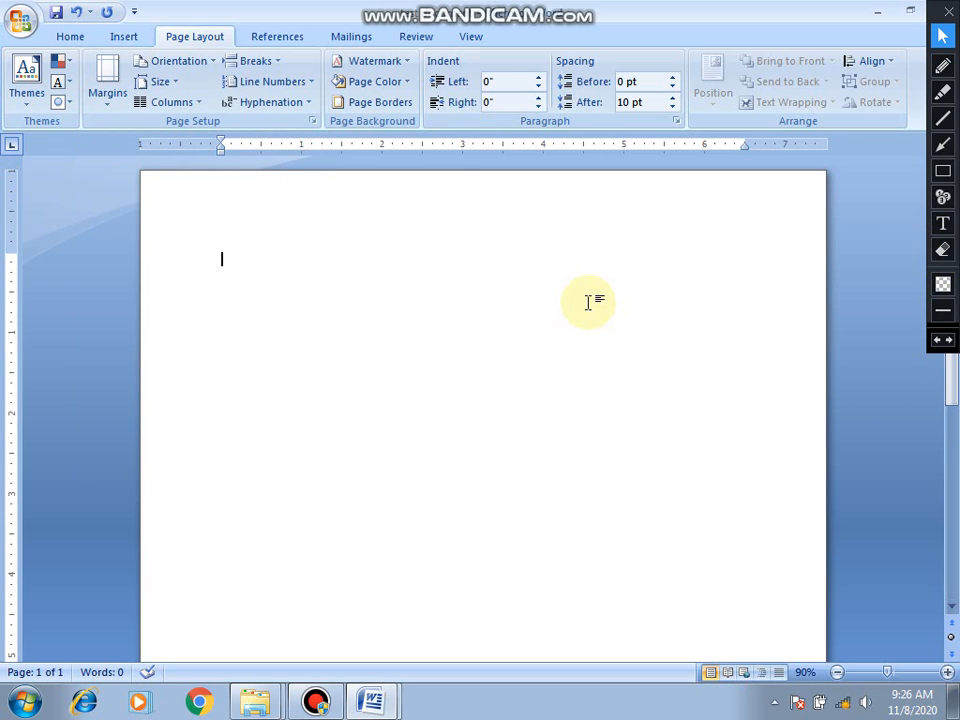
pyautogui.hotkey('ctrl', 'z')
pyautogui.hotkey('ctrl', 'z')
pyautogui.hotkey('ctrl', 'z')
pyautogui.hotkey('ctrl', 'z')
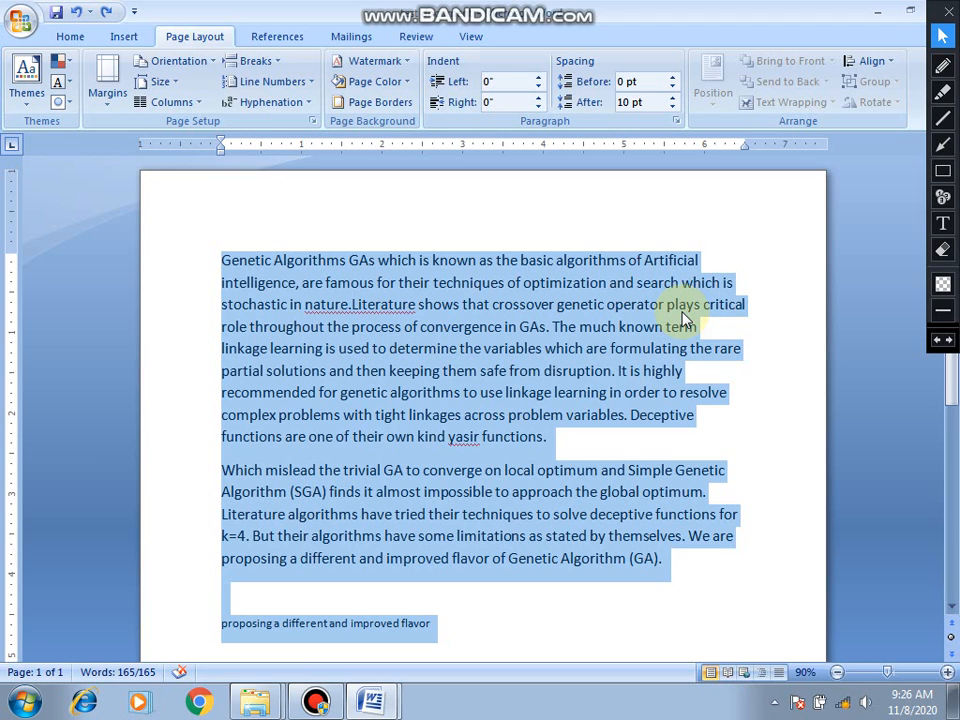
pyautogui.click(541, 343)
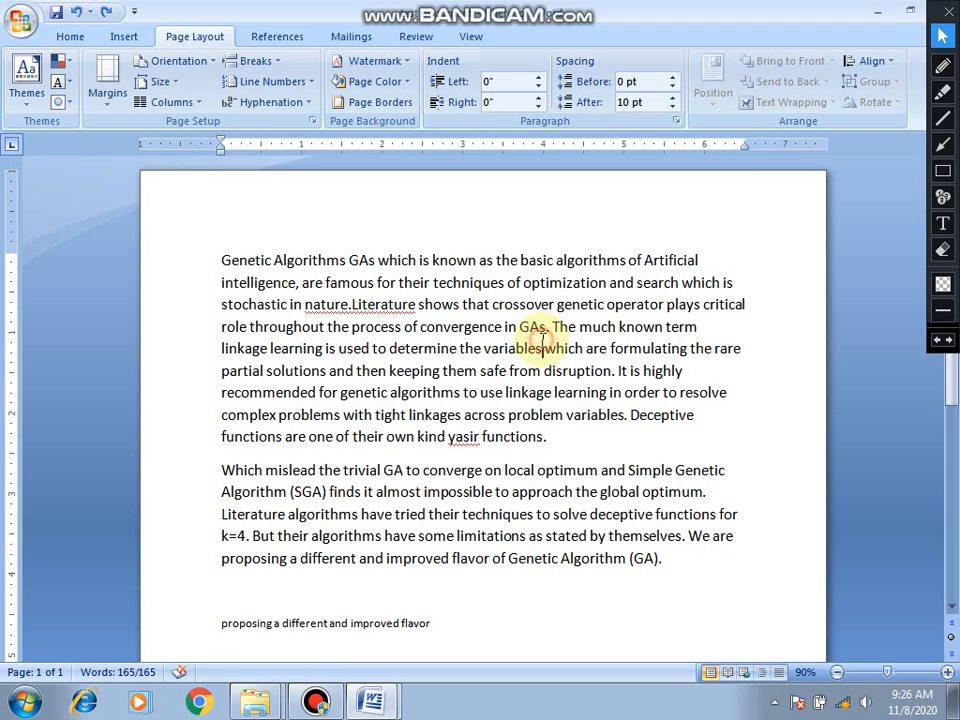
# Step: Select all the text and try the Narrow and Mirrored margin presets on the page
pyautogui.moveTo(431, 623); pyautogui.dragTo(221, 261)
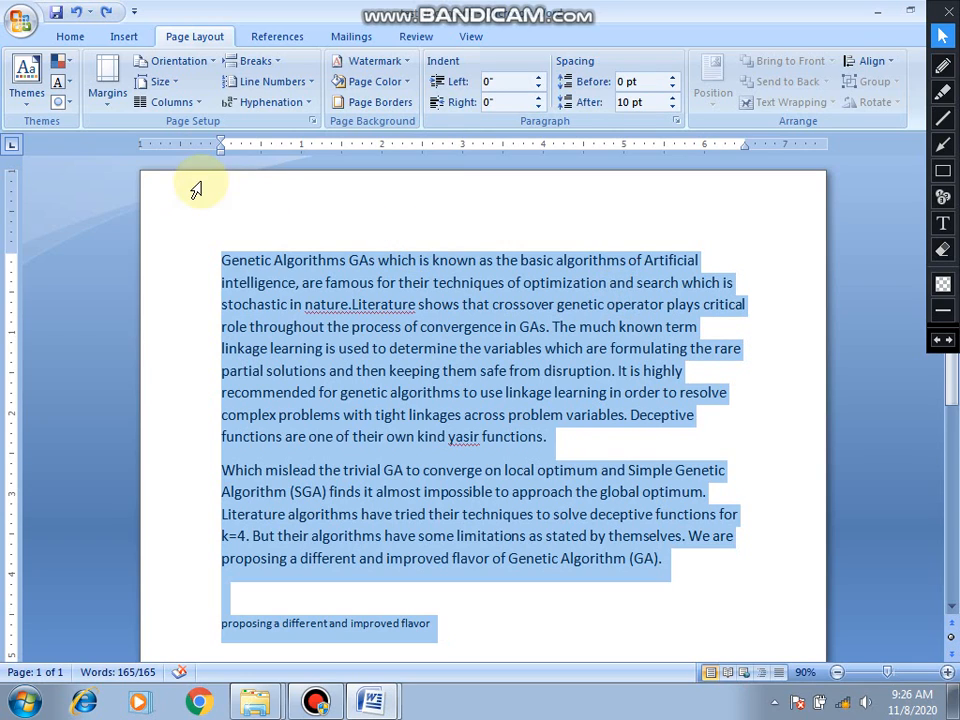
pyautogui.click(109, 104)
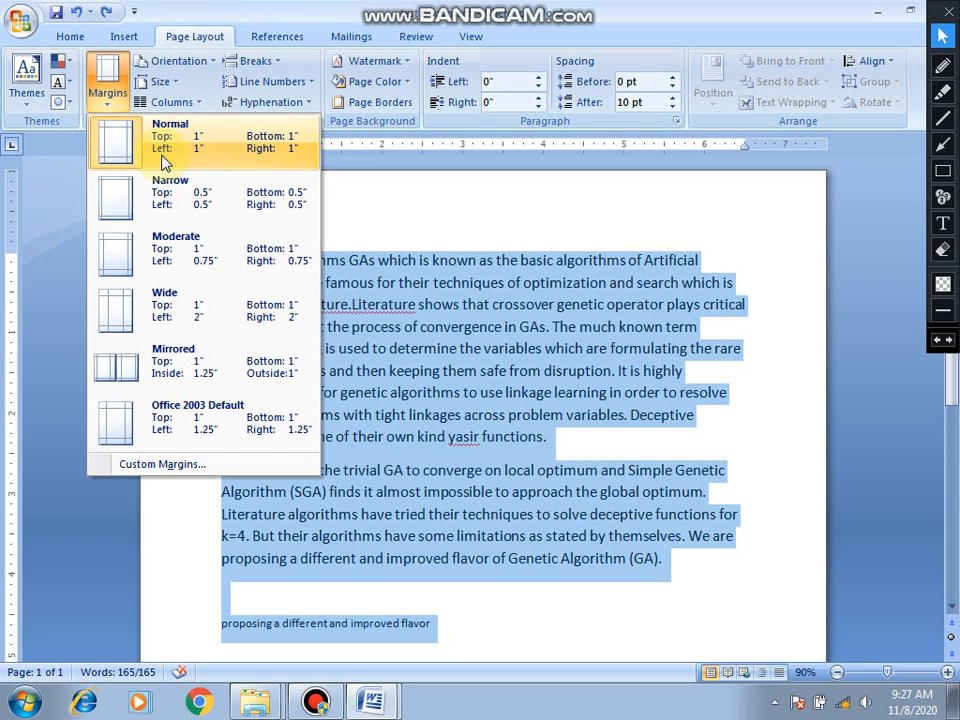
pyautogui.click(122, 198)
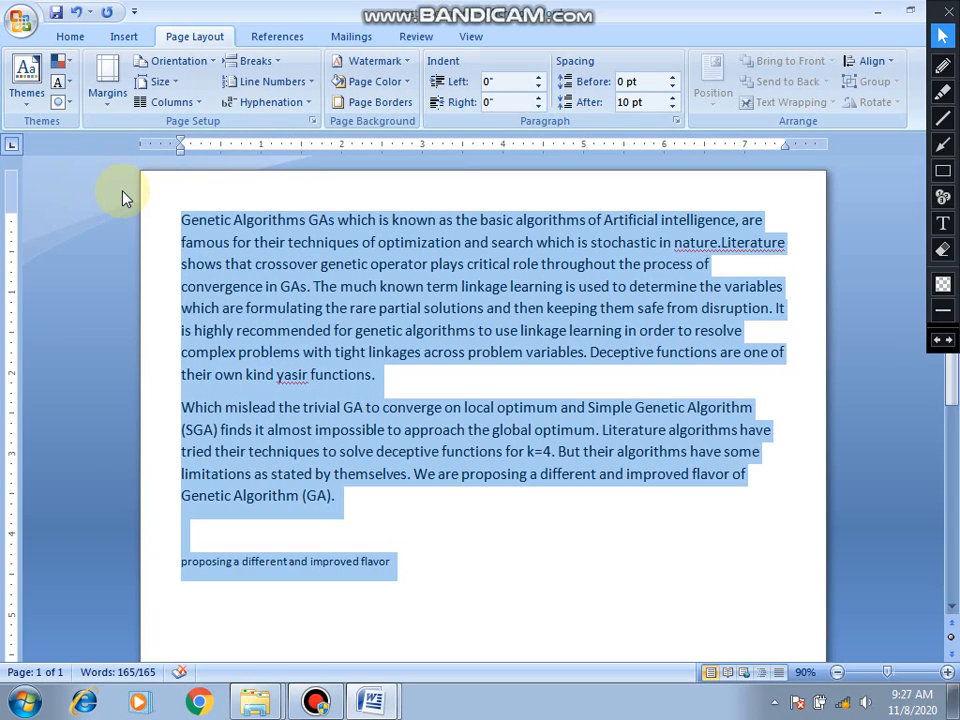
pyautogui.click(111, 104)
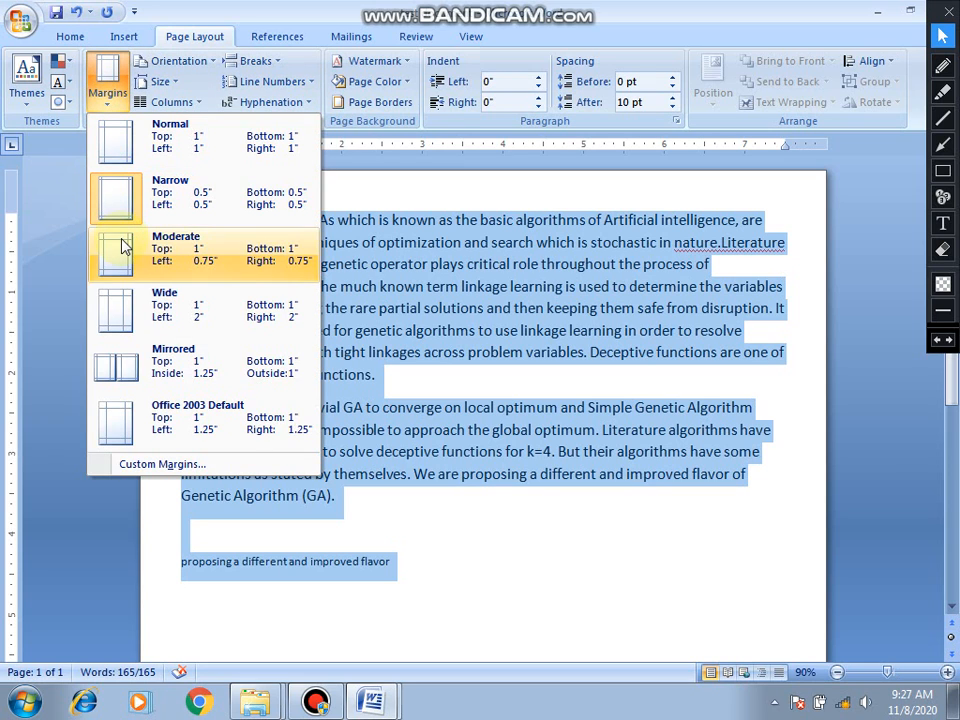
pyautogui.click(120, 378)
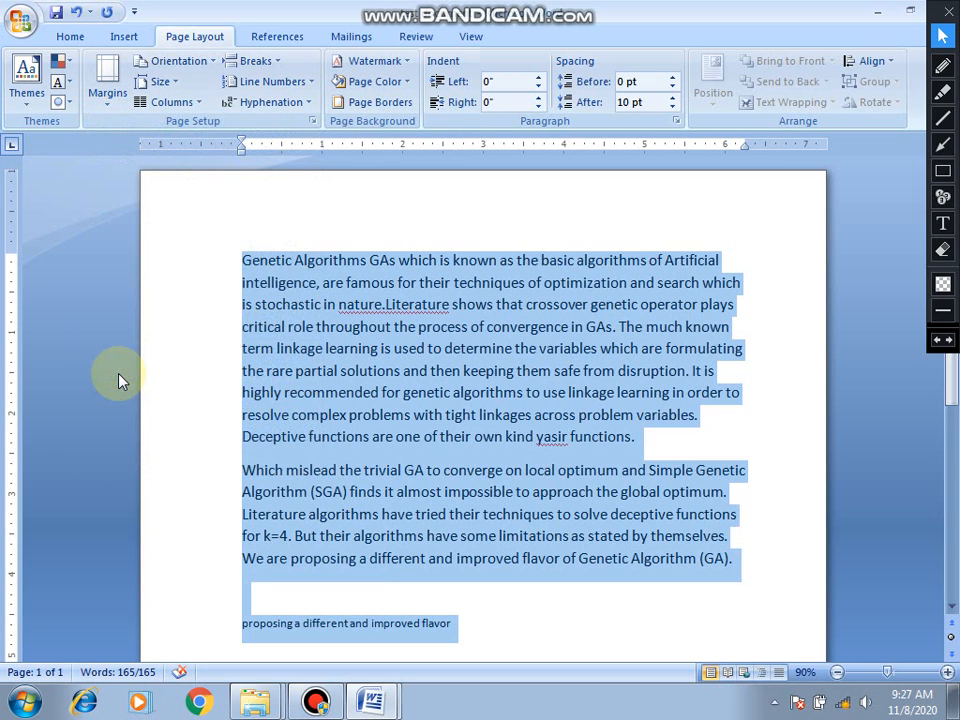
# Step: Set the page margins to the Office 2003 Default preset and the page orientation to Landscape
pyautogui.click(105, 95)
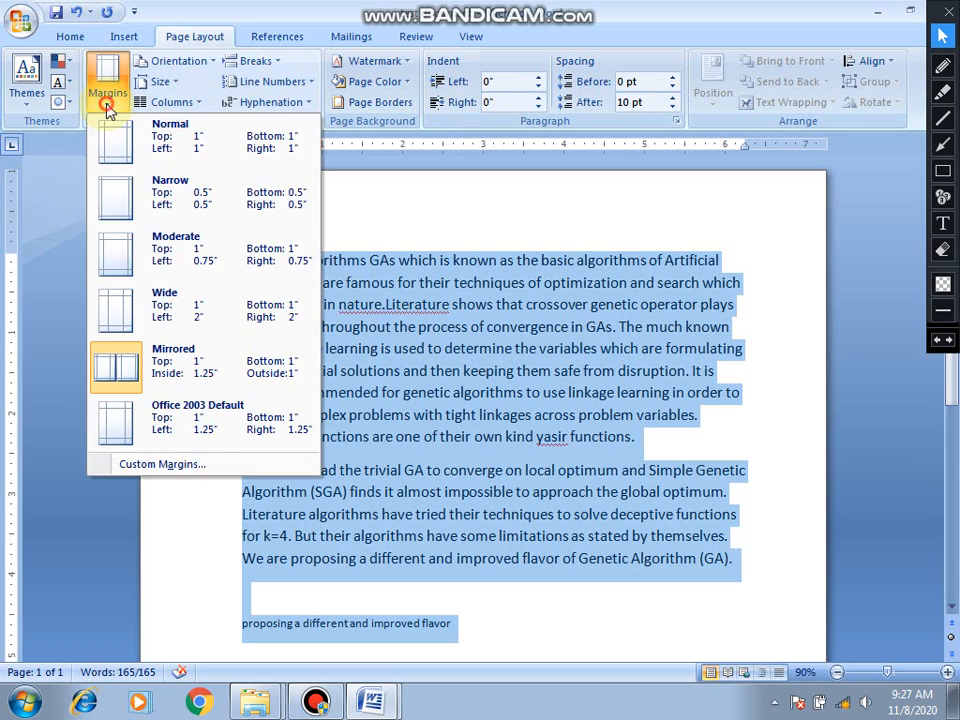
pyautogui.click(122, 418)
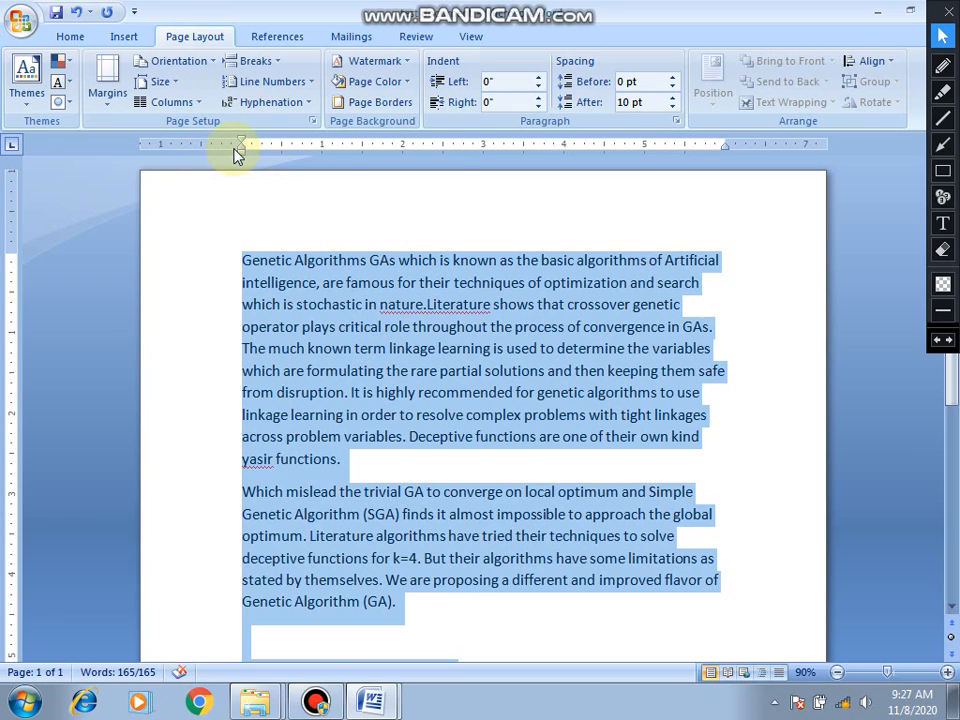
pyautogui.click(213, 64)
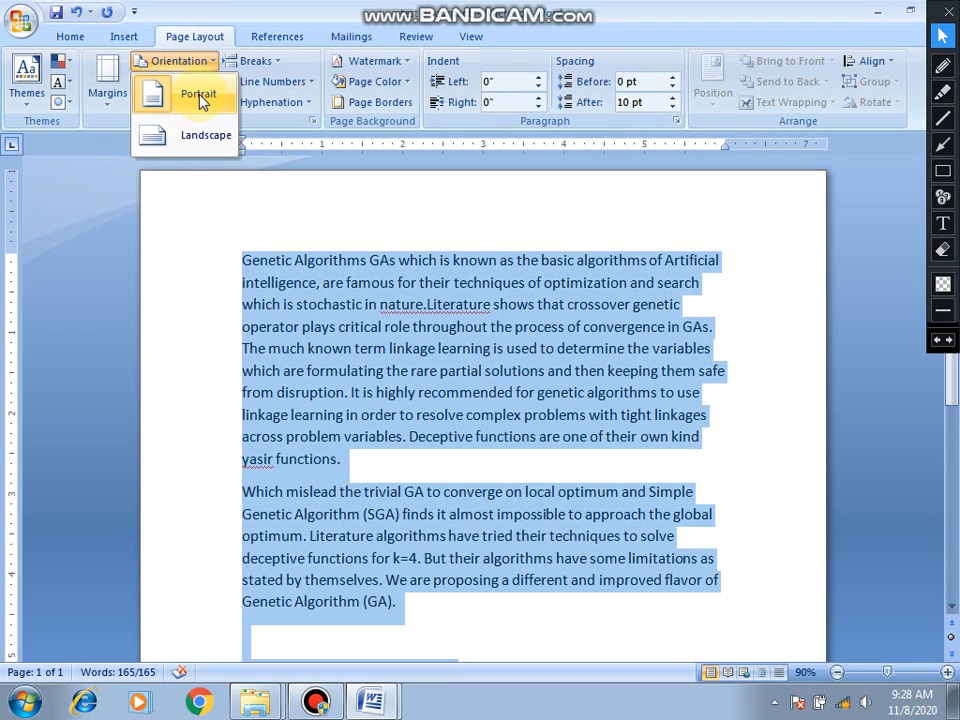
pyautogui.click(198, 144)
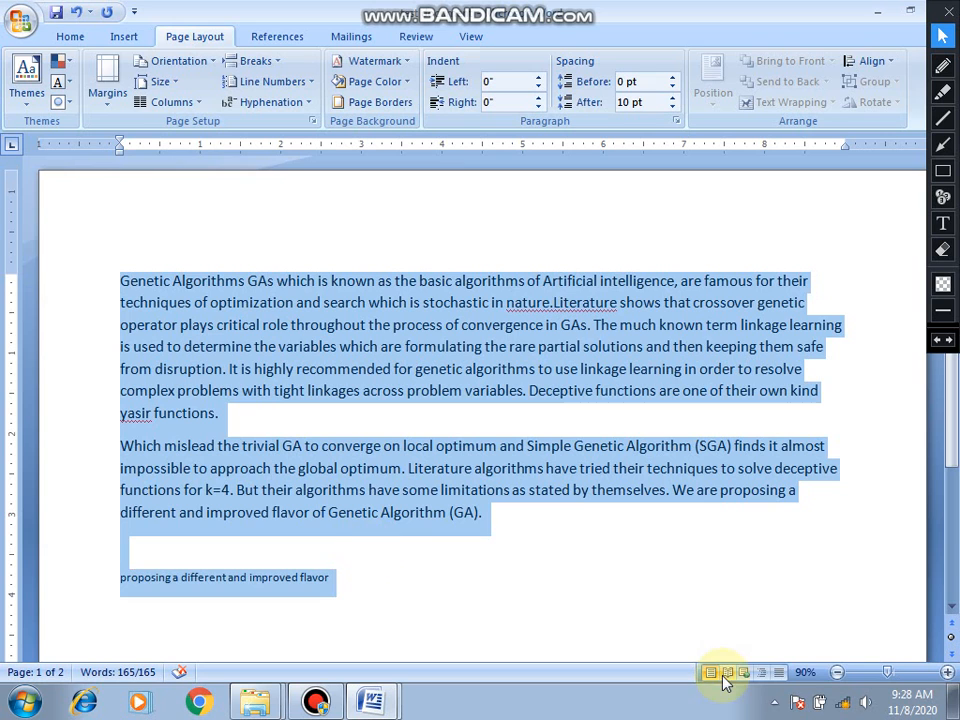
# Step: Zoom the document out to 50% to examine the whole landscape page
pyautogui.click(837, 673)
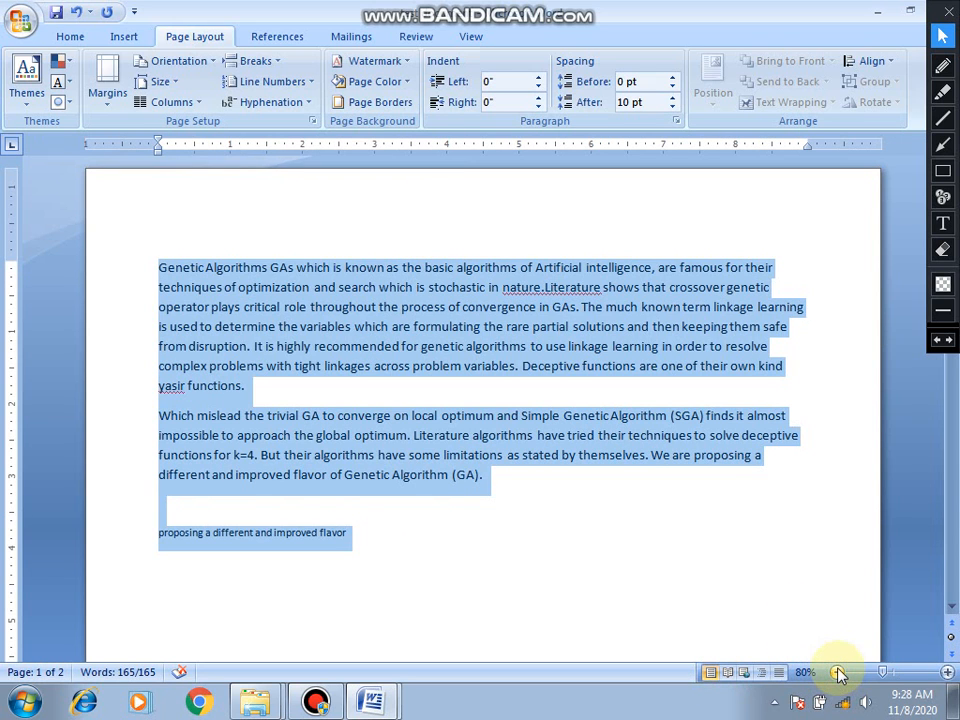
pyautogui.click(837, 673)
pyautogui.click(837, 673)
pyautogui.click(837, 673)
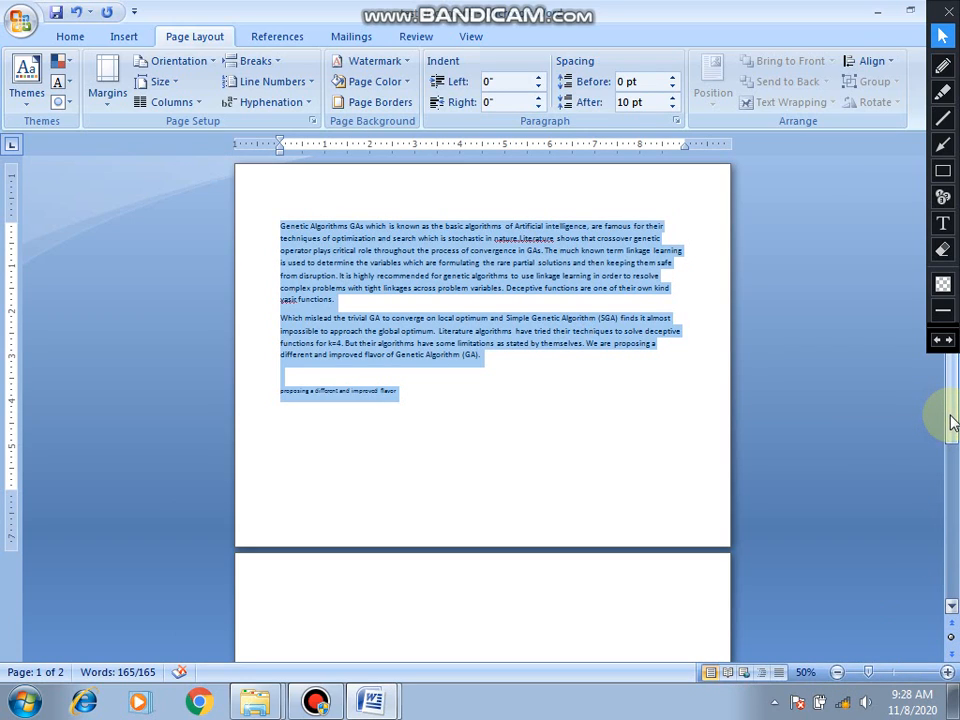
pyautogui.moveTo(953, 418); pyautogui.dragTo(952, 400)
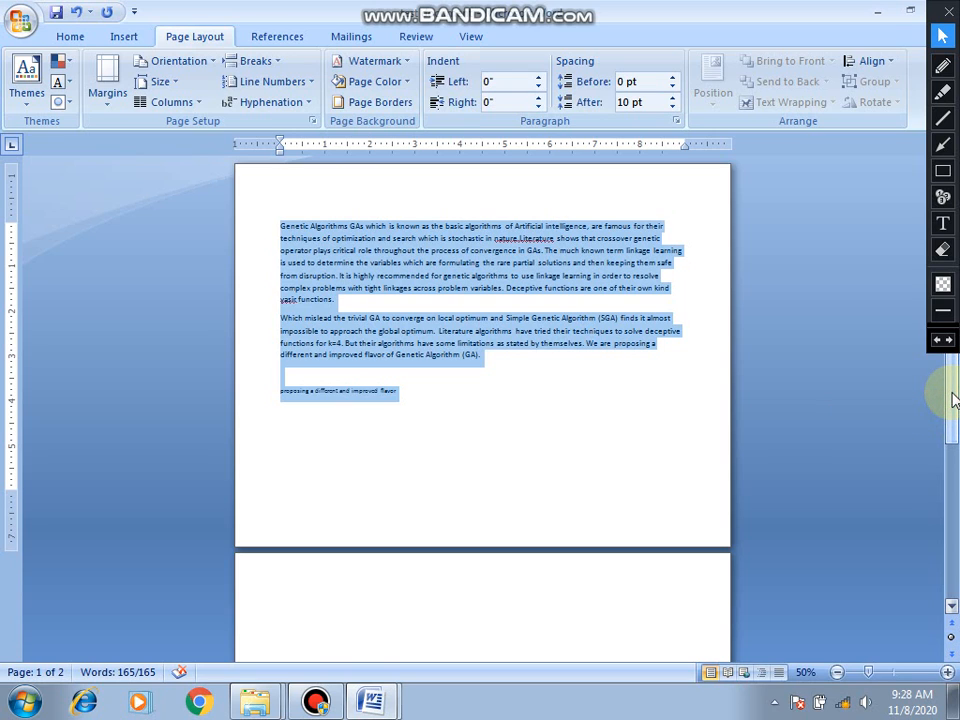
pyautogui.click(943, 172)
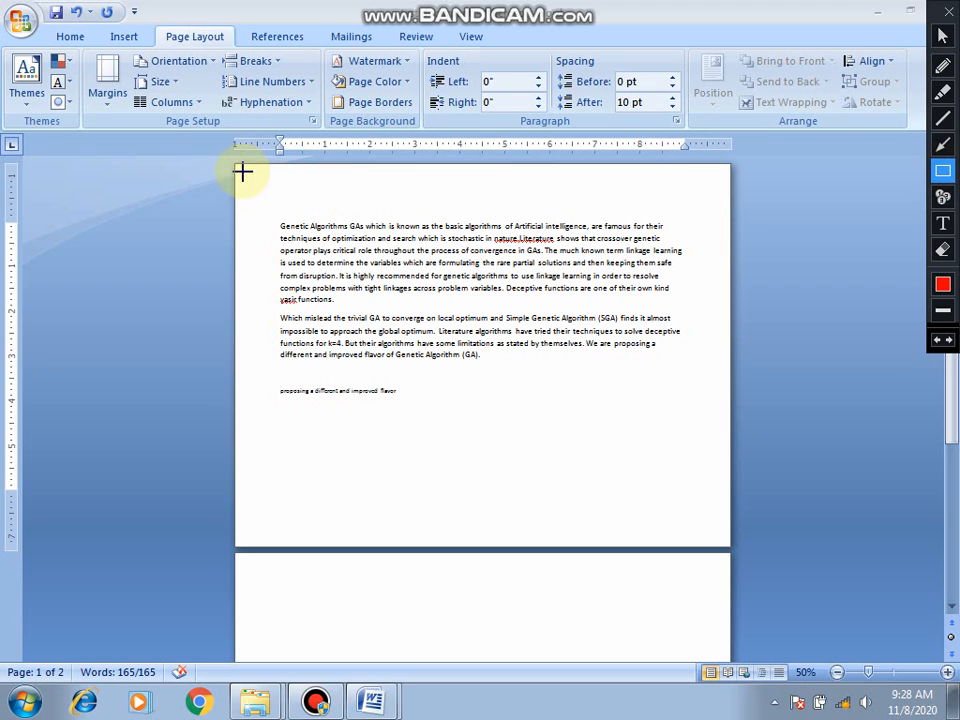
pyautogui.moveTo(234, 165); pyautogui.dragTo(733, 548)
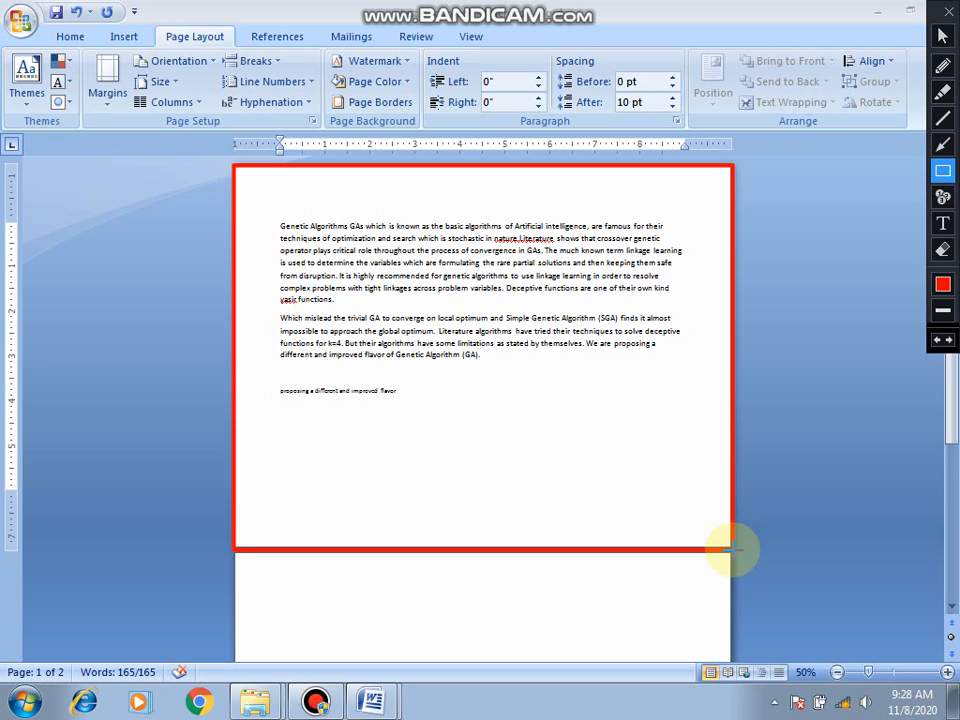
pyautogui.hotkey('ctrl', 'z')
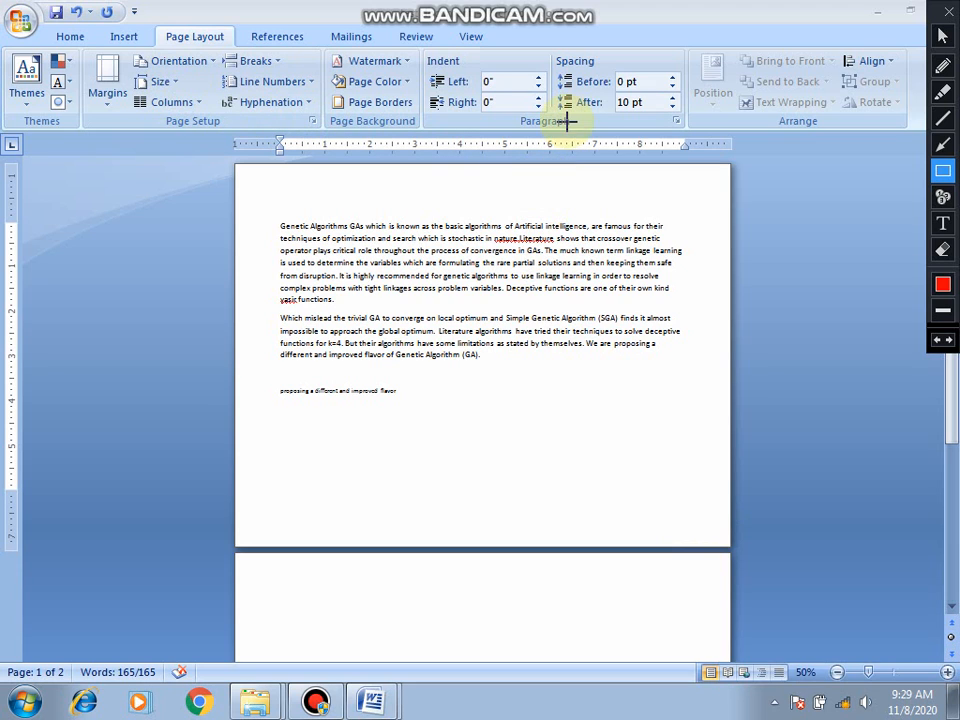
pyautogui.click(940, 38)
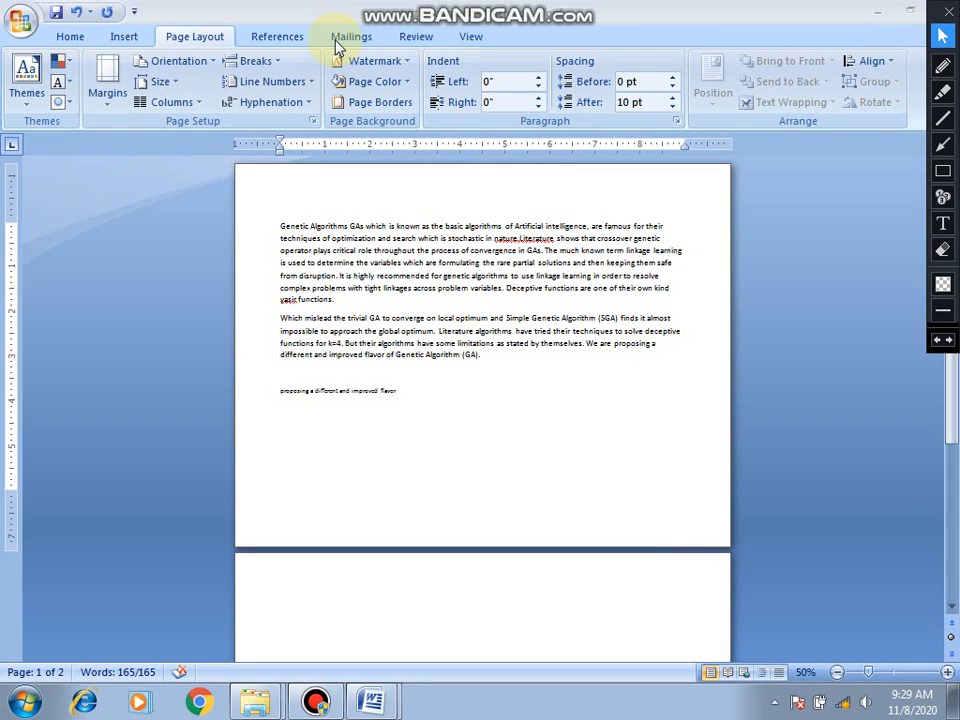
# Step: Select all the text and set the paper size to Legal
pyautogui.hotkey('ctrl', 'a')
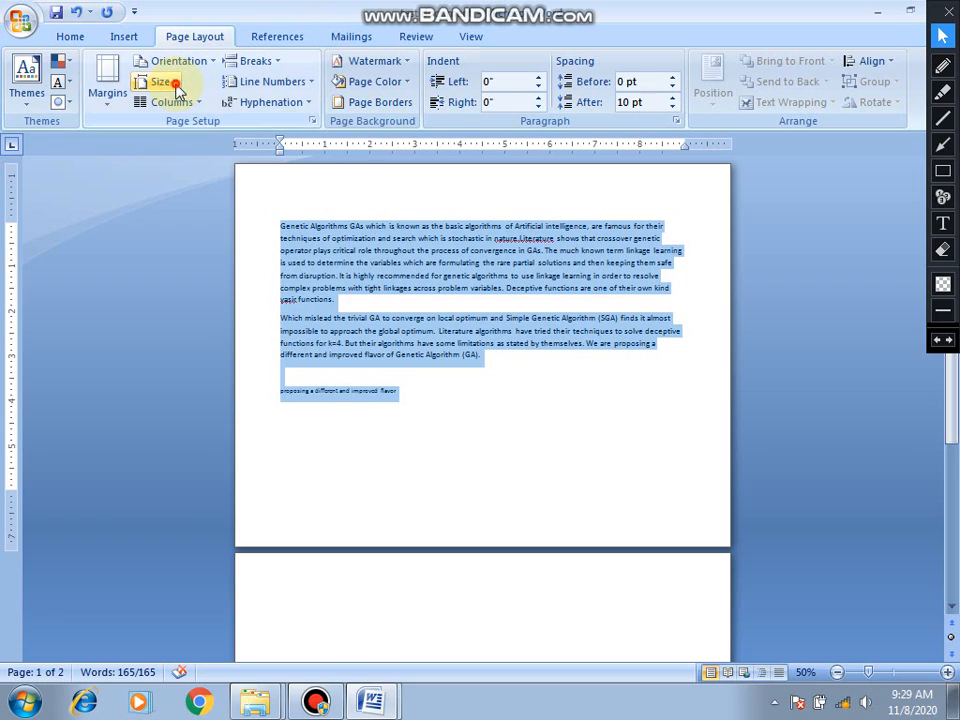
pyautogui.click(177, 86)
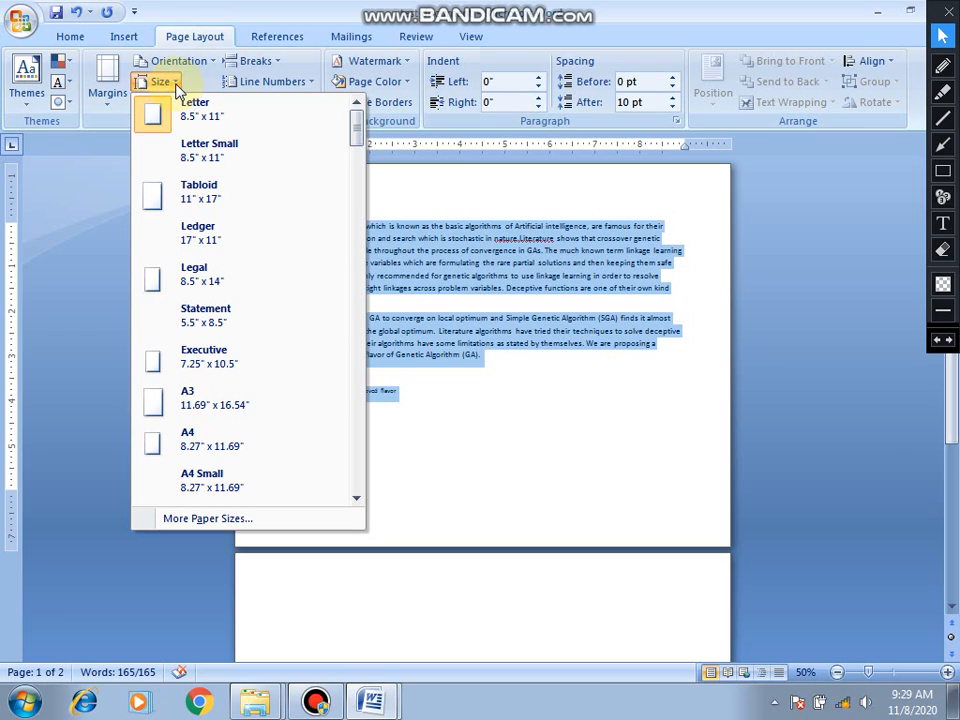
pyautogui.click(208, 281)
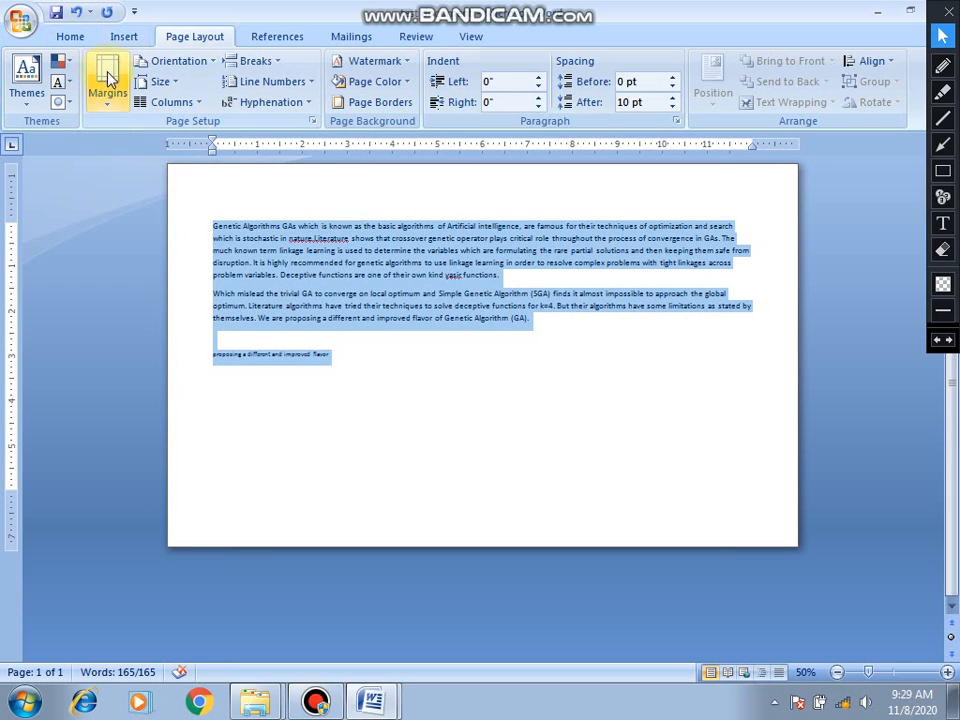
# Step: Set the page orientation to Portrait and the paper size to A4
pyautogui.click(212, 62)
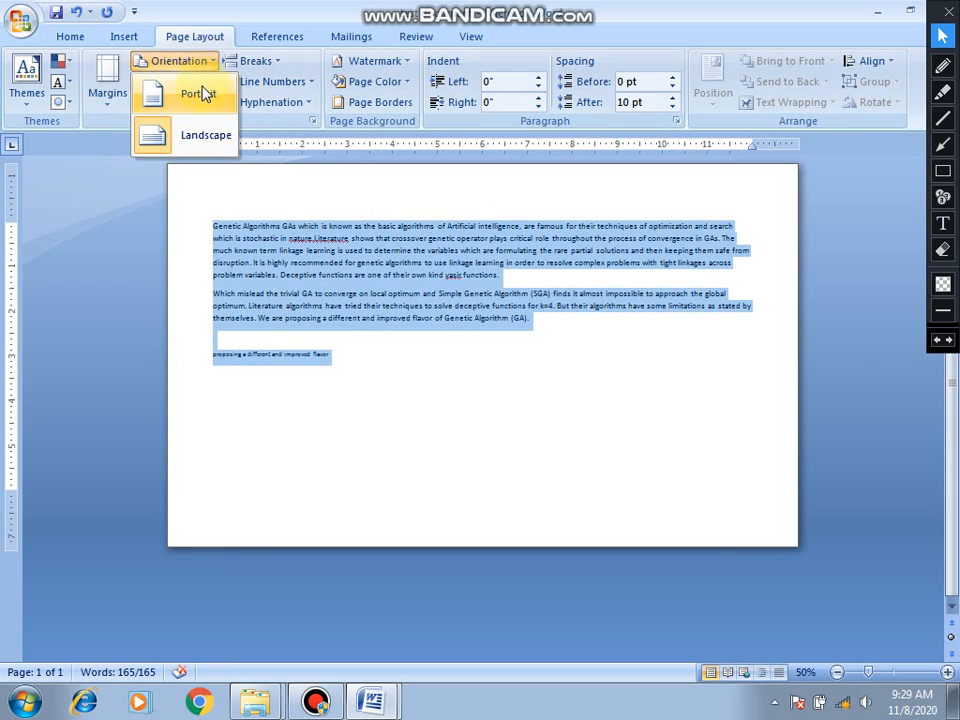
pyautogui.click(206, 94)
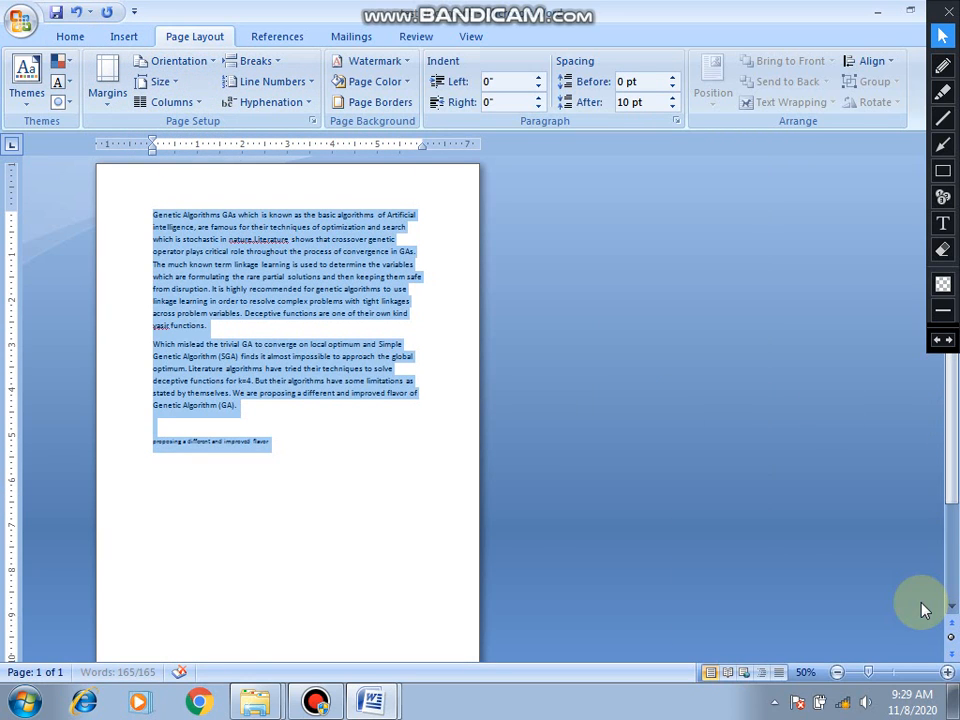
pyautogui.click(836, 673)
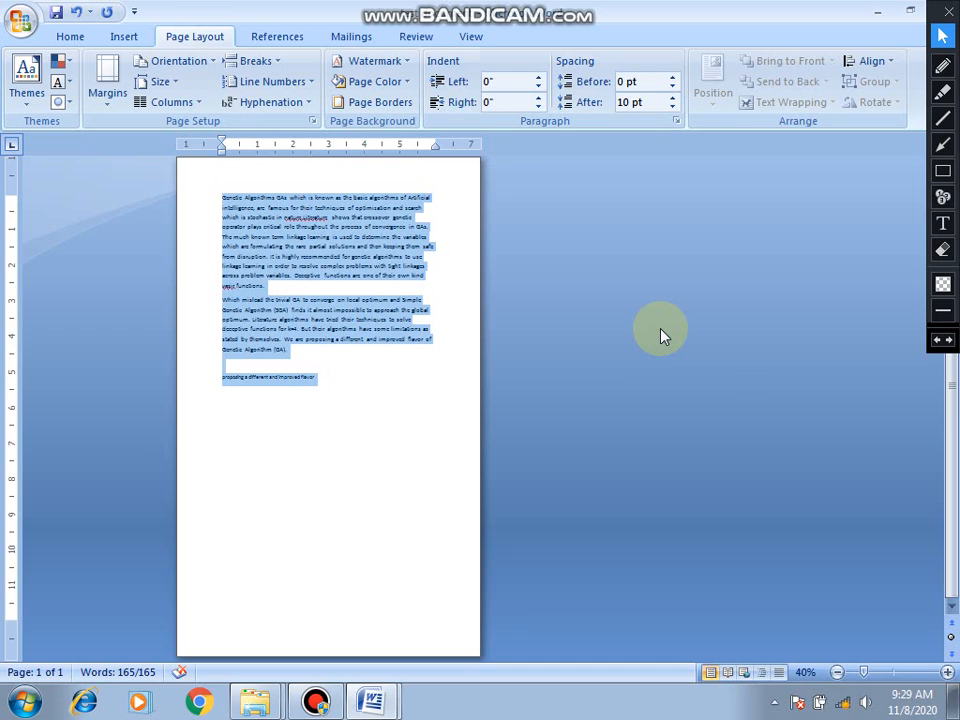
pyautogui.click(166, 83)
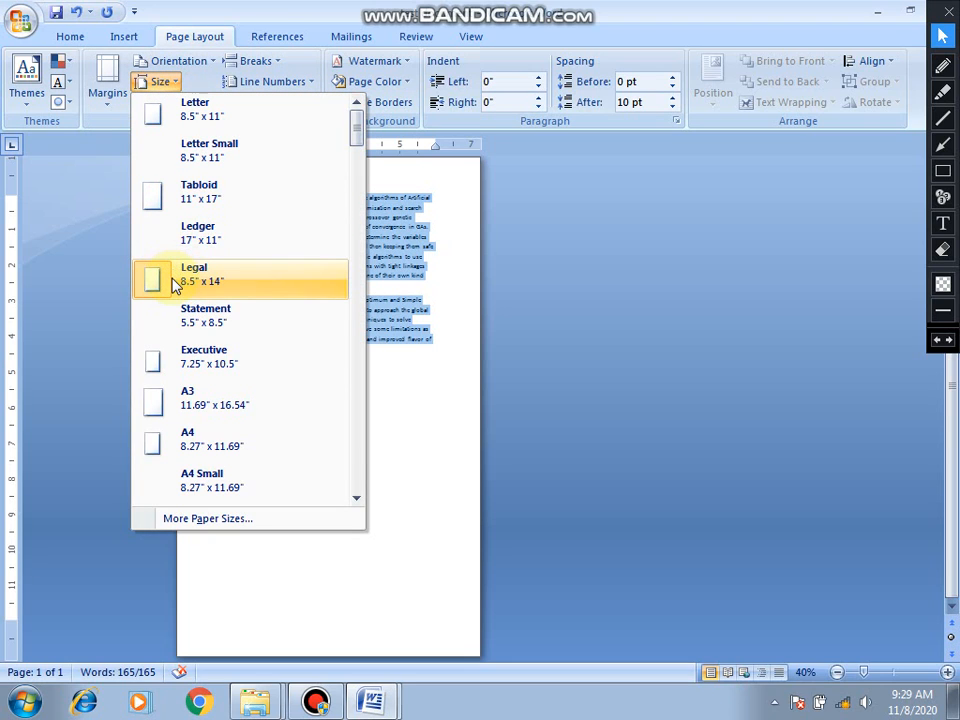
pyautogui.click(170, 444)
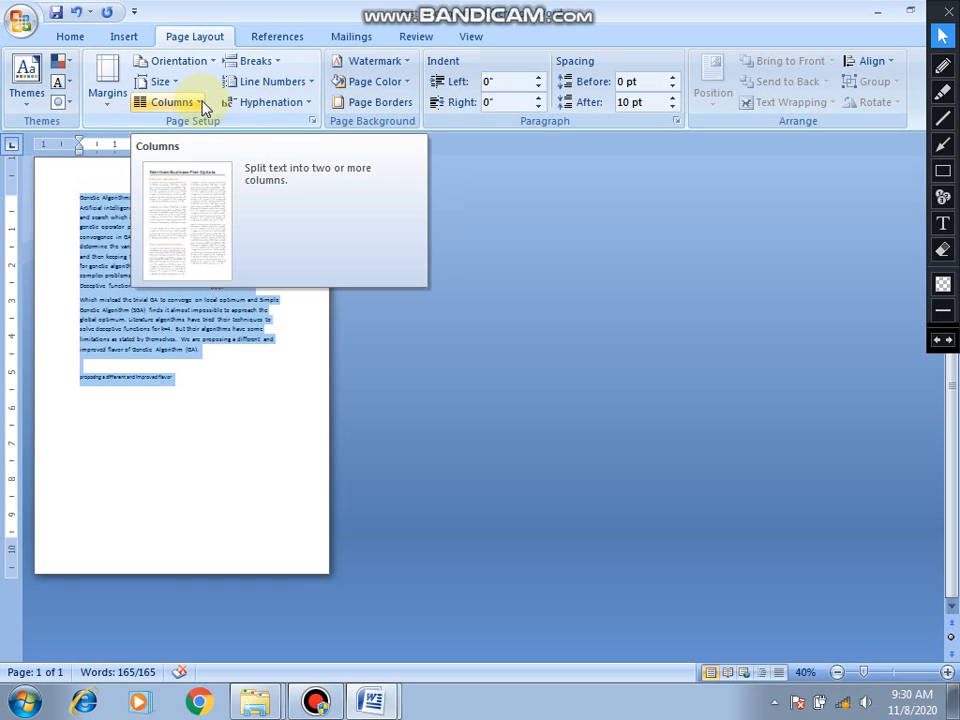
# Step: Try the two-column and three-column layouts on the selected text, and return it to one column
pyautogui.click(948, 672)
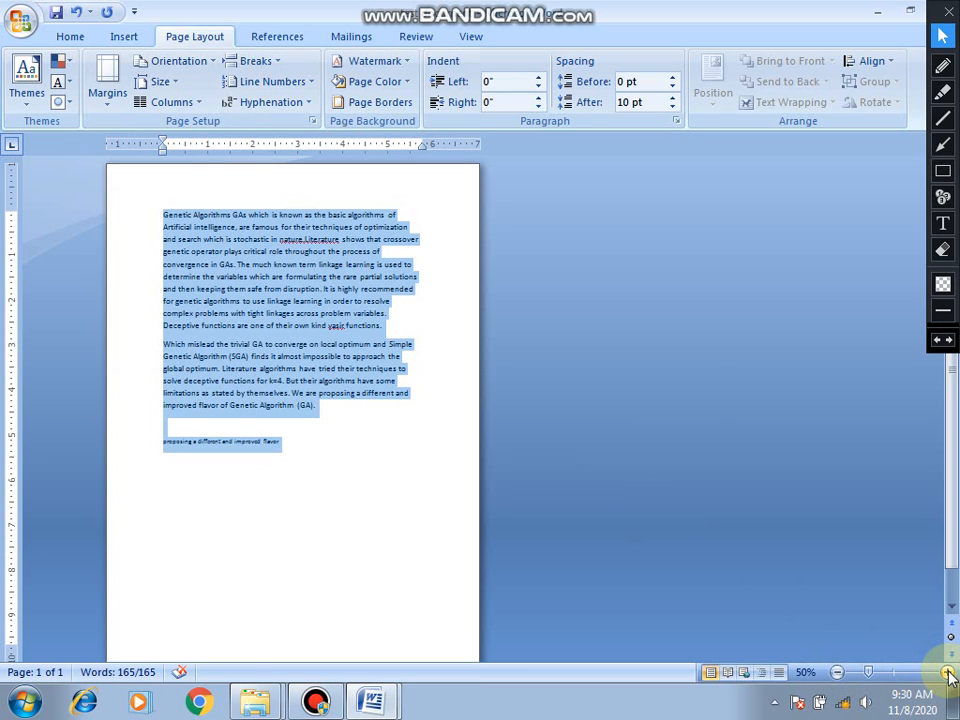
pyautogui.click(948, 672)
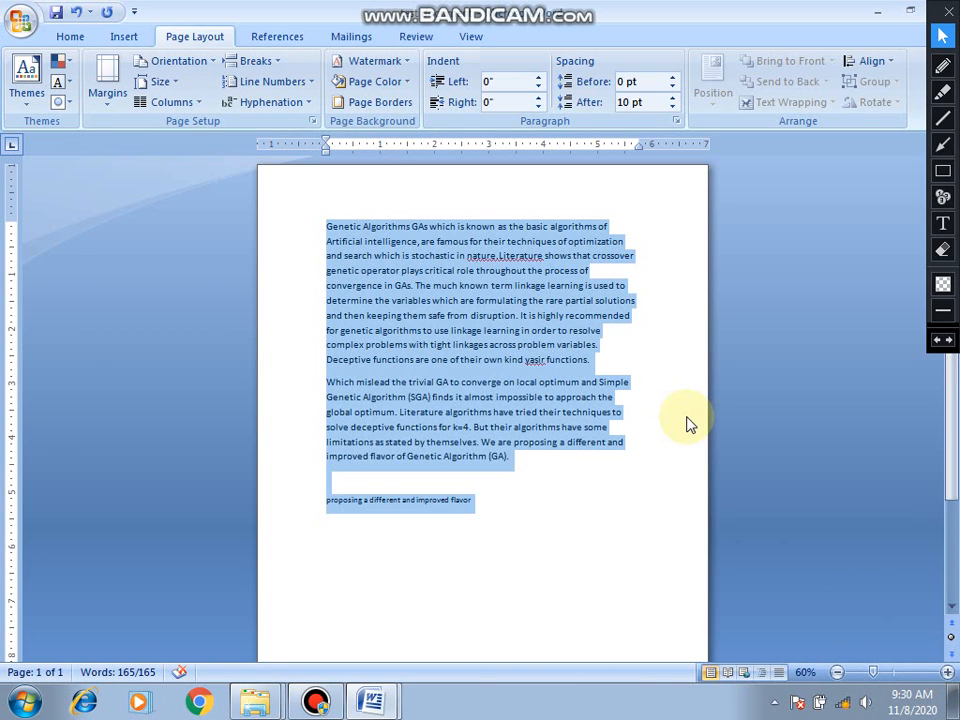
pyautogui.click(200, 103)
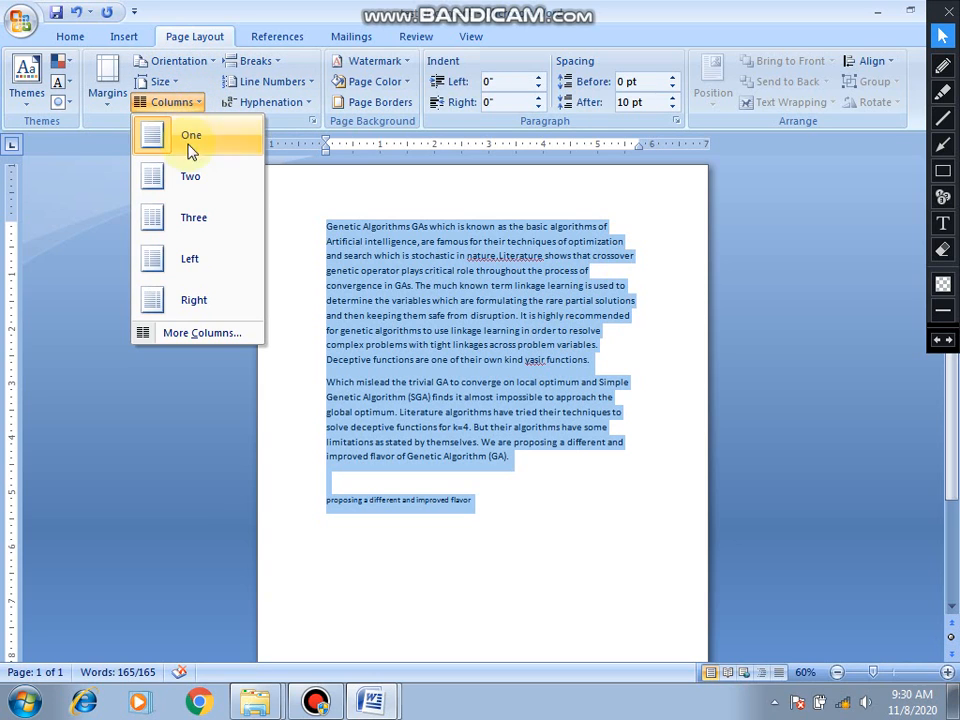
pyautogui.click(188, 176)
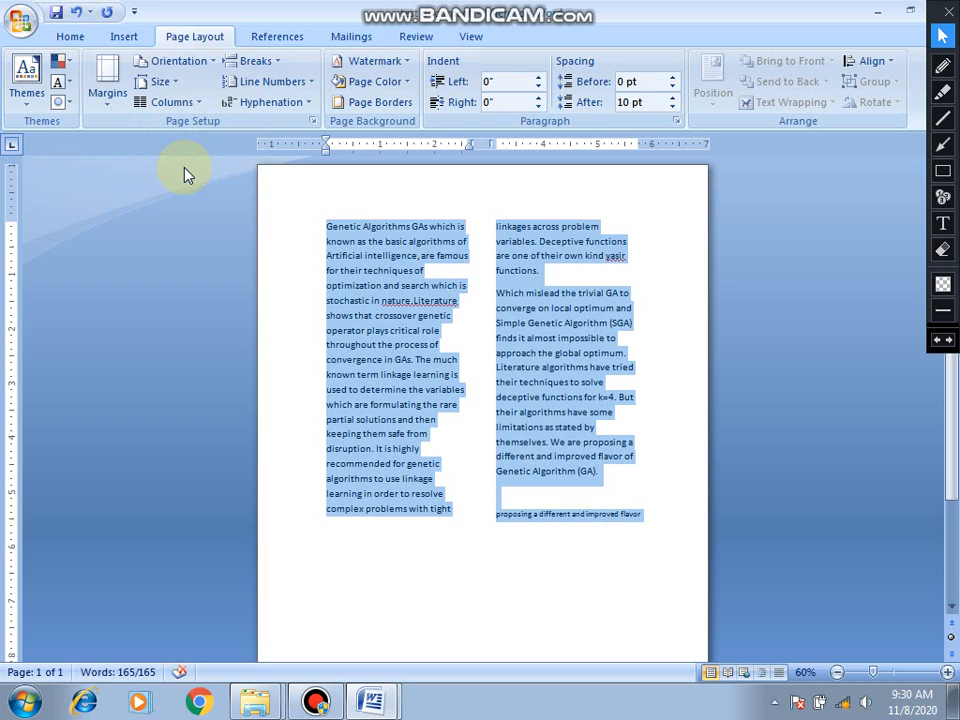
pyautogui.click(200, 104)
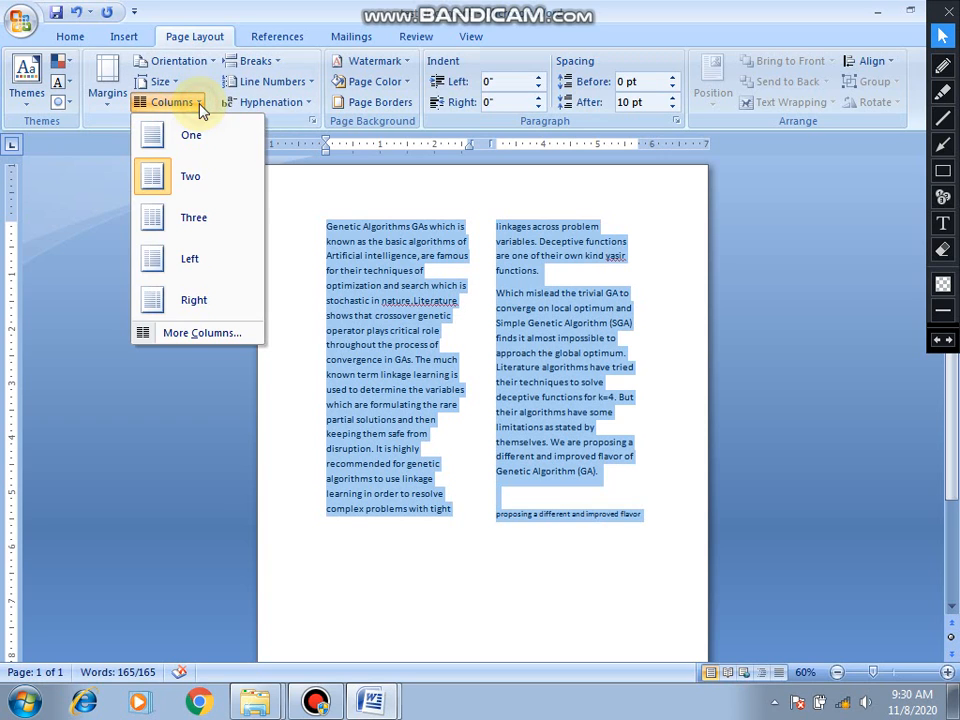
pyautogui.click(186, 218)
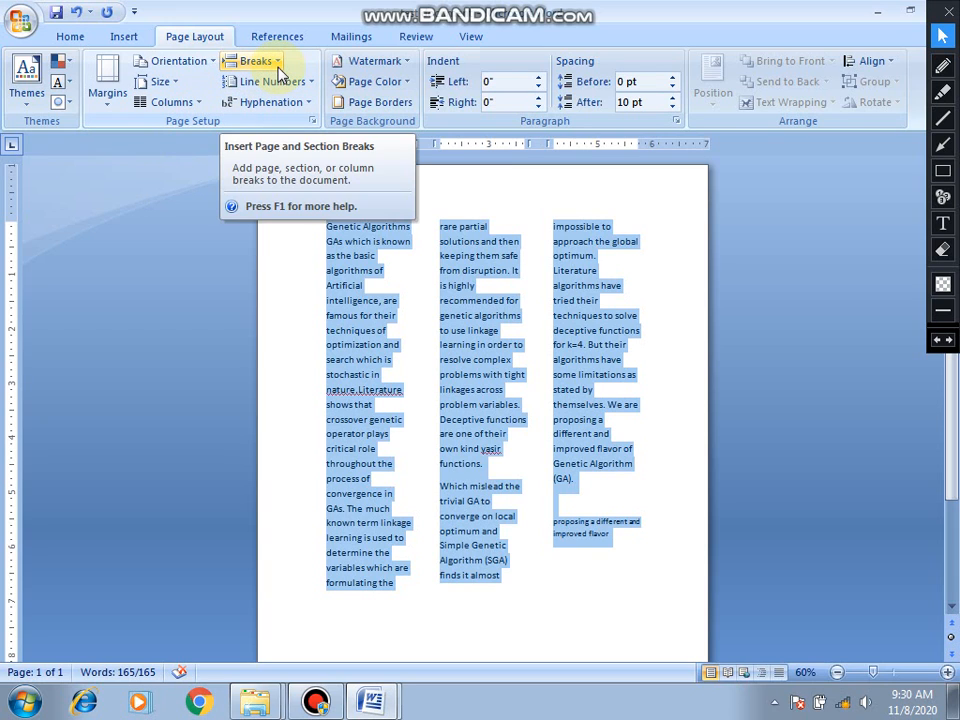
pyautogui.click(190, 104)
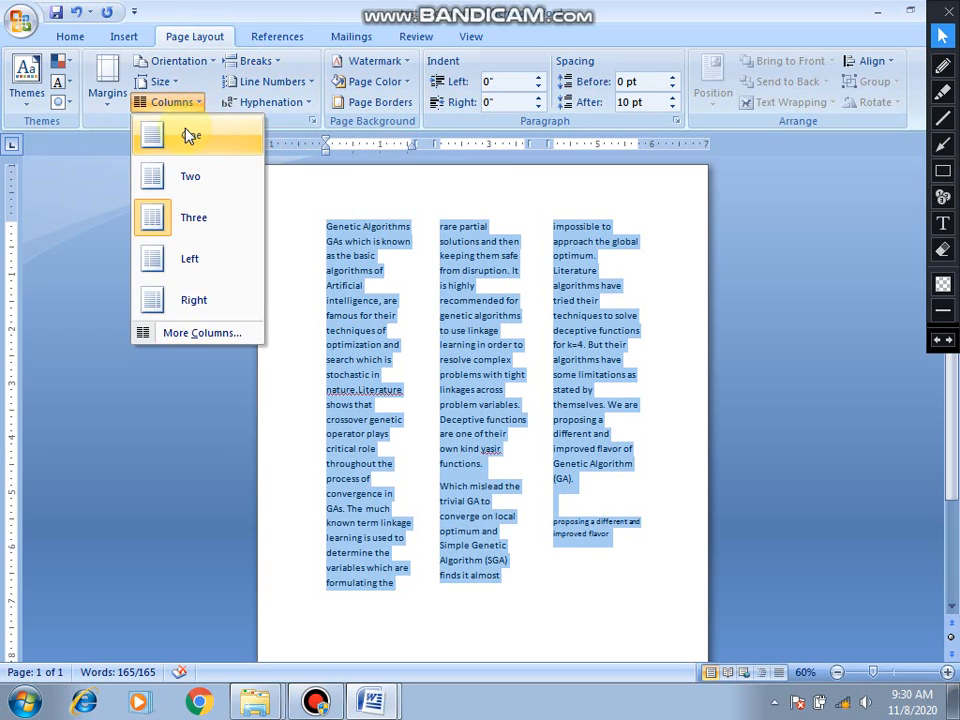
pyautogui.click(190, 136)
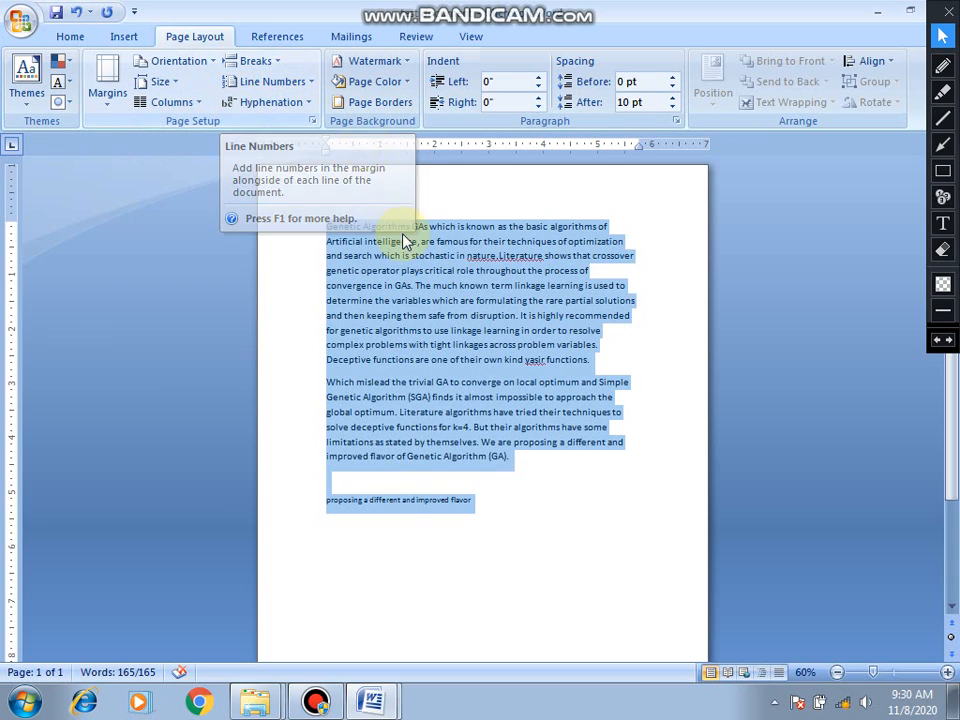
# Step: Insert a page break before the paragraph starting "Which mislead the trivial GA", view the first page, and undo the break
pyautogui.click(604, 361)
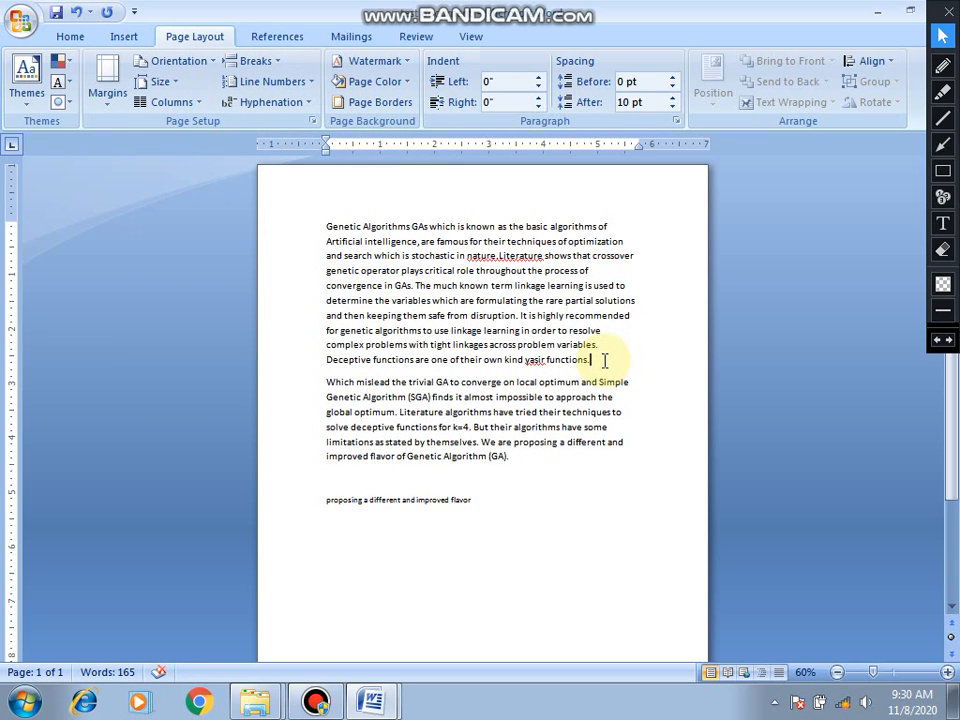
pyautogui.click(328, 381)
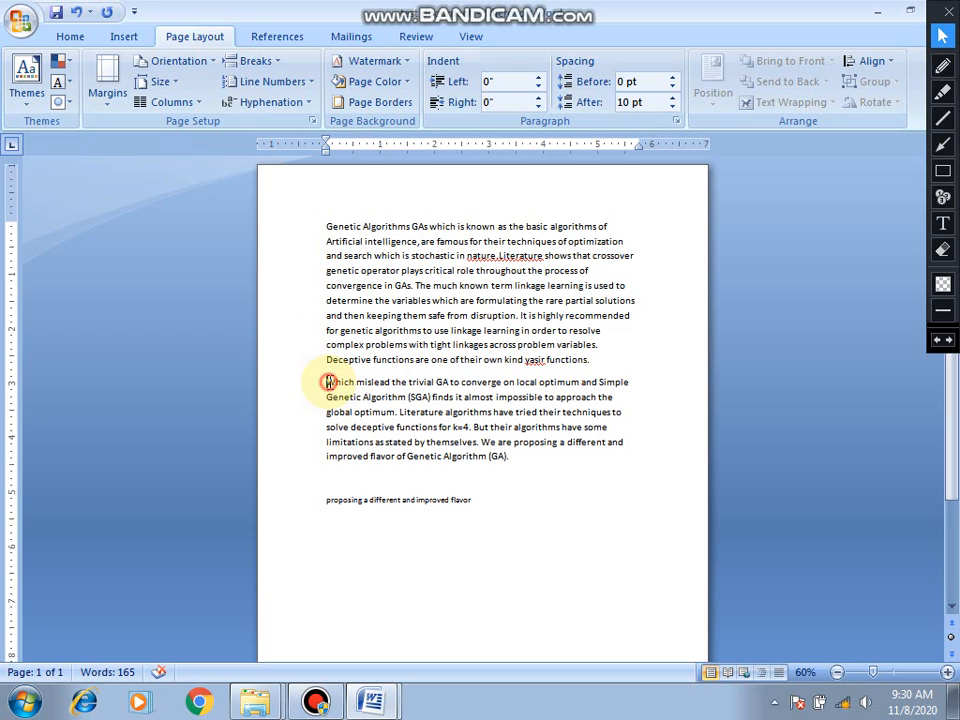
pyautogui.doubleClick(328, 381)
pyautogui.click(327, 384)
pyautogui.click(281, 62)
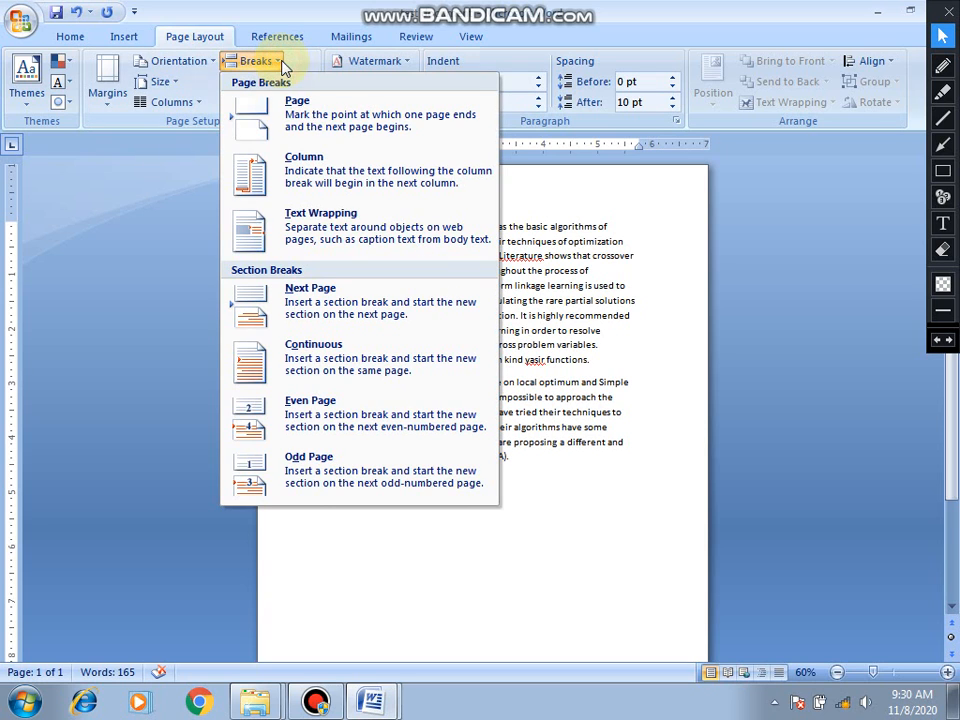
pyautogui.click(297, 117)
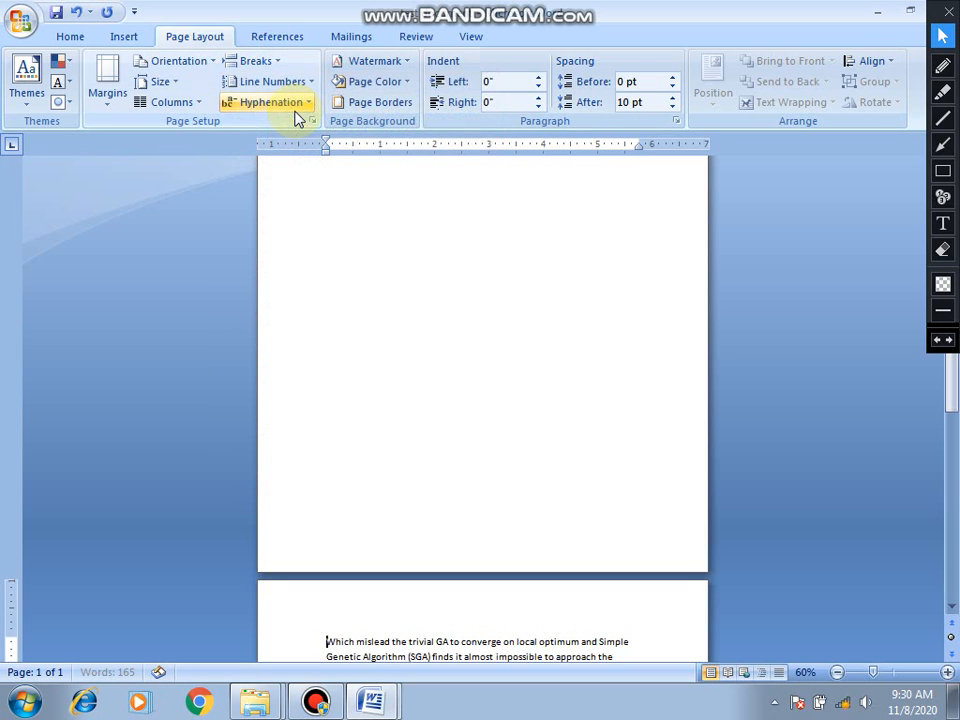
pyautogui.moveTo(949, 392); pyautogui.dragTo(949, 340)
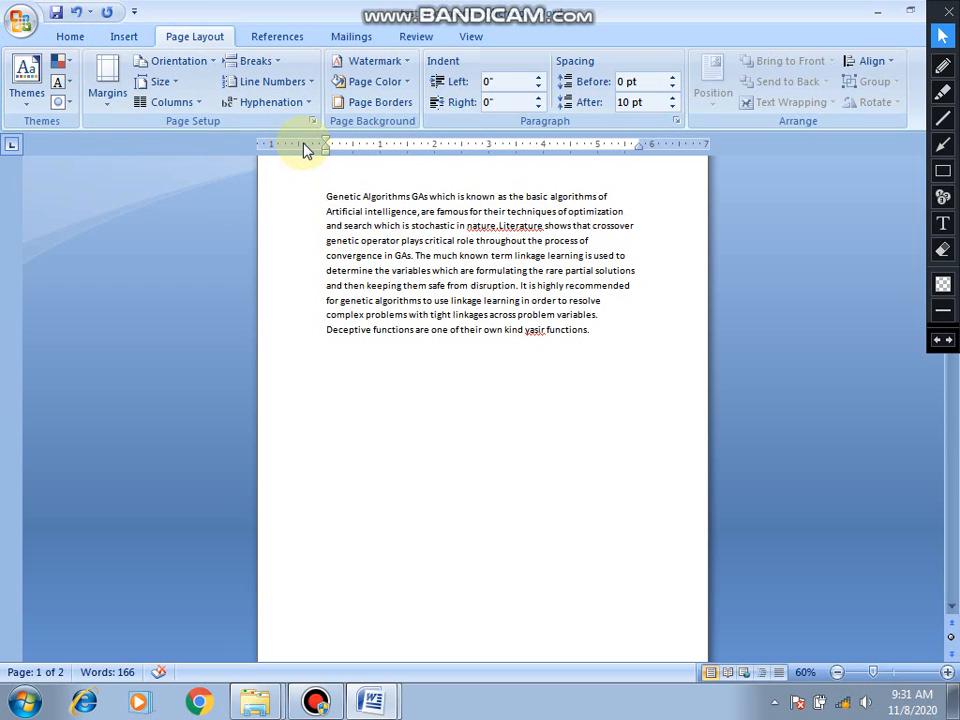
pyautogui.hotkey('ctrl', 'z')
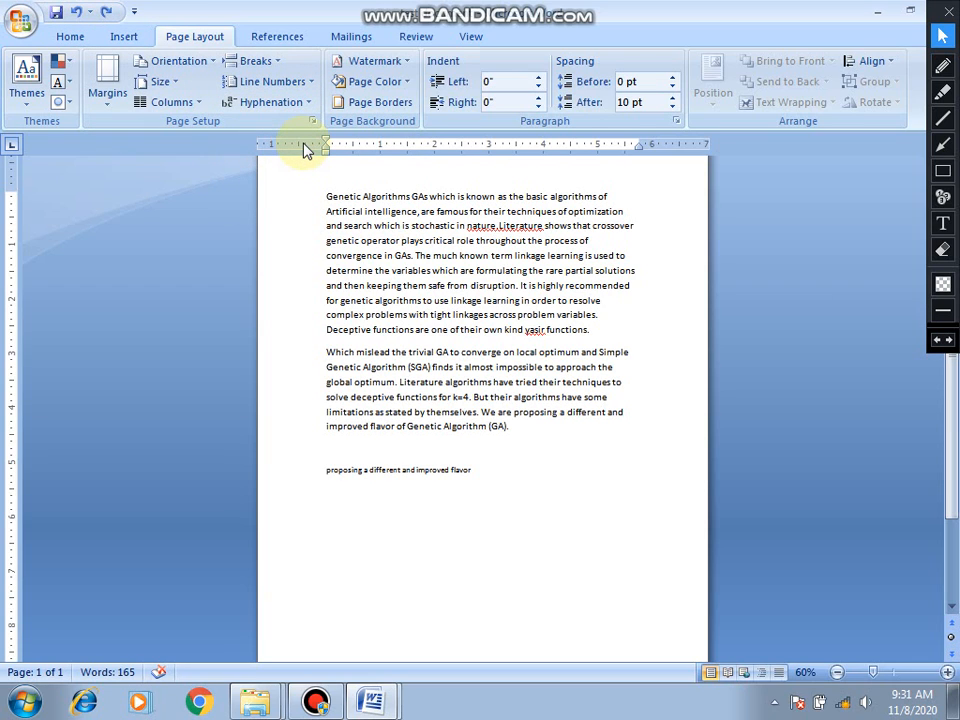
# Step: Try continuous line numbering on the document and set line numbers back to None
pyautogui.click(276, 83)
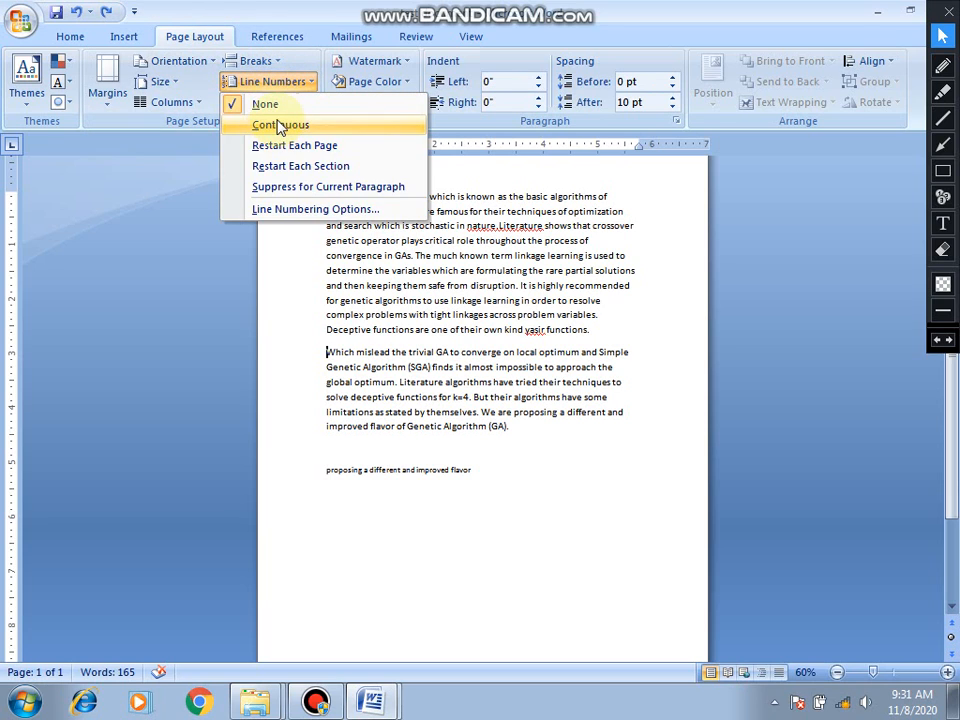
pyautogui.click(279, 125)
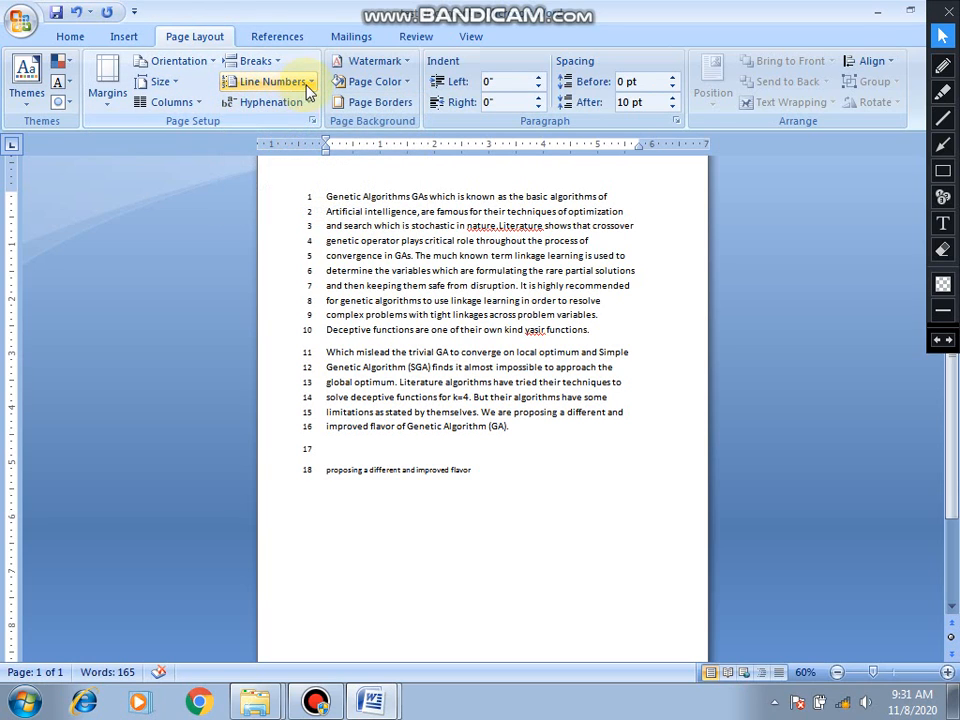
pyautogui.click(309, 88)
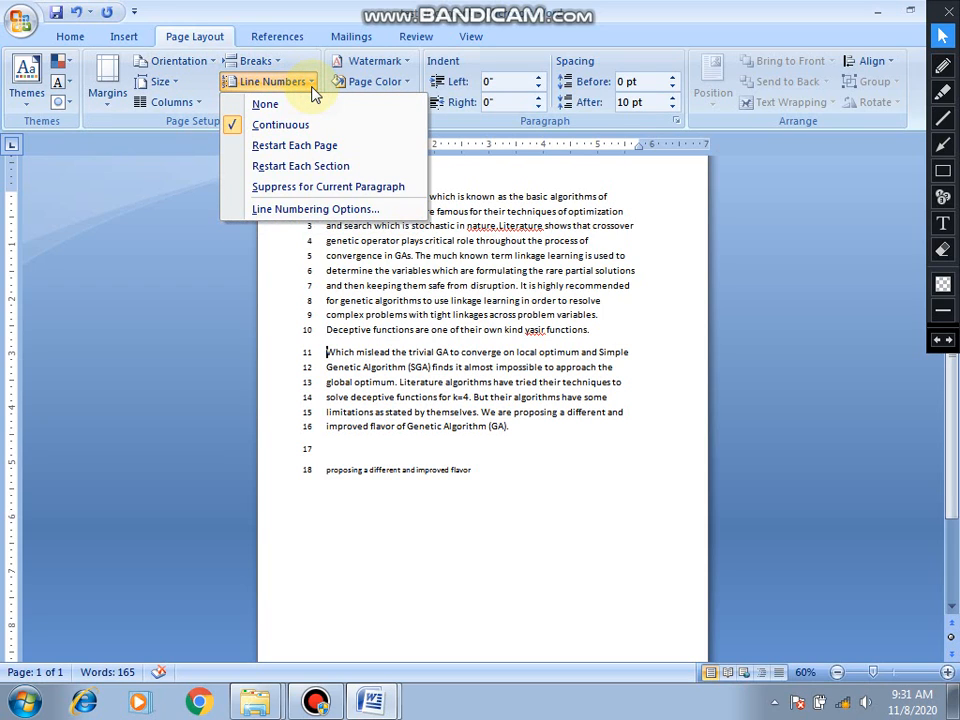
pyautogui.click(261, 105)
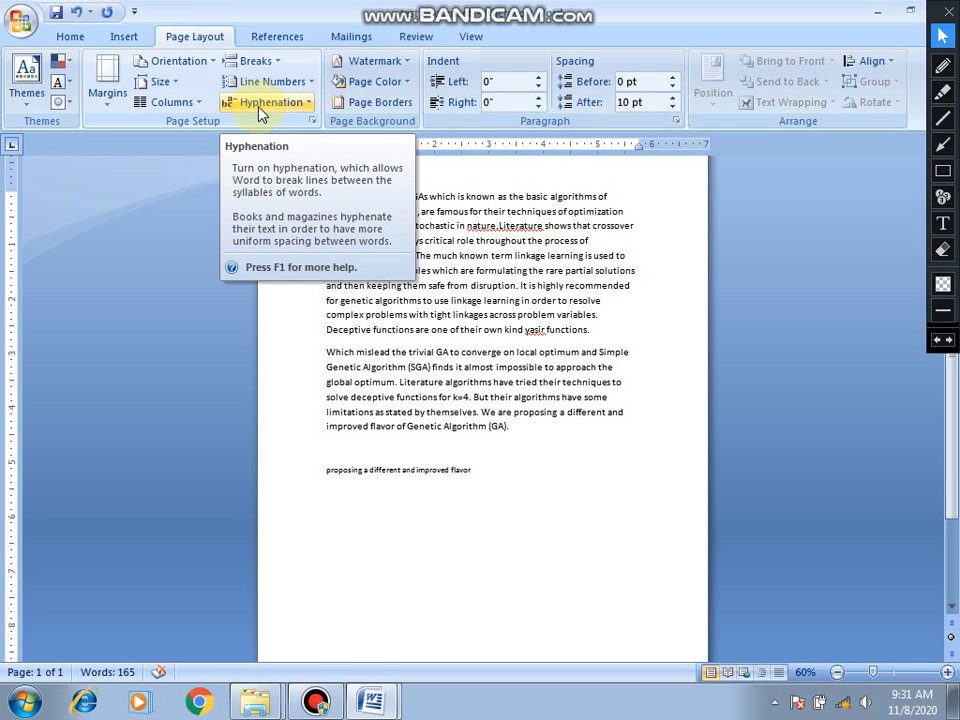
# Step: Point out the word "crossover" at the line end and turn on automatic hyphenation for the document
pyautogui.doubleClick(611, 226)
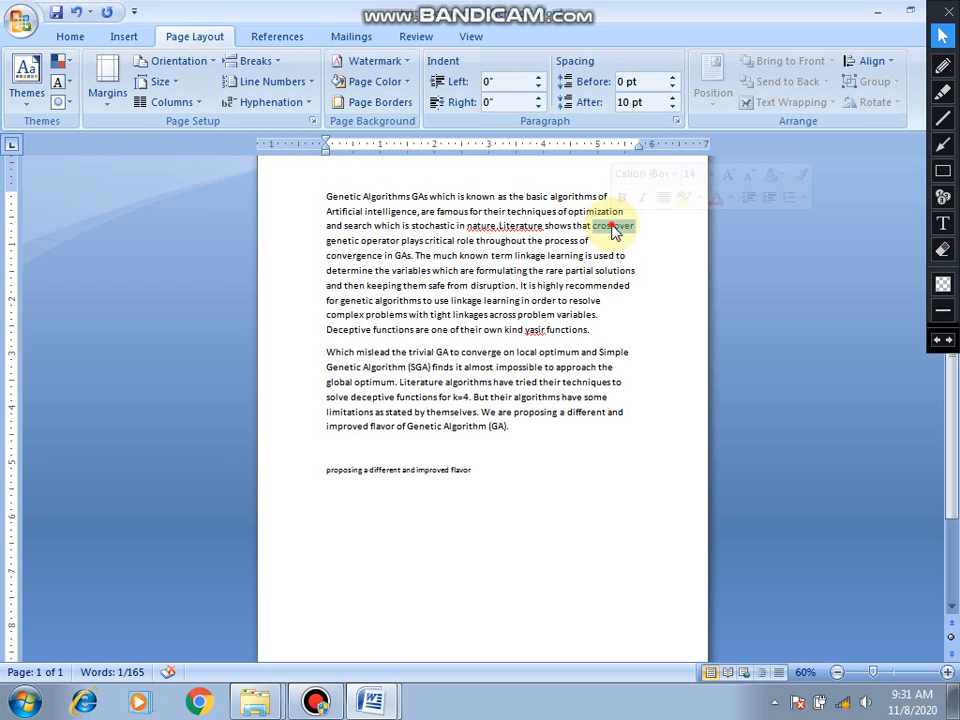
pyautogui.click(612, 226)
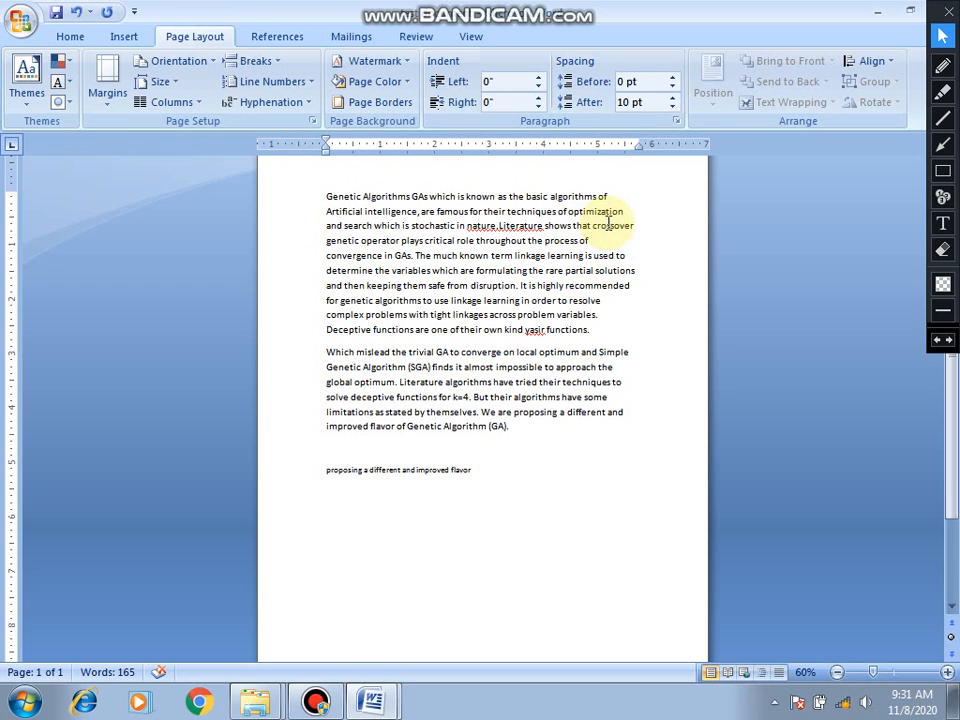
pyautogui.click(265, 105)
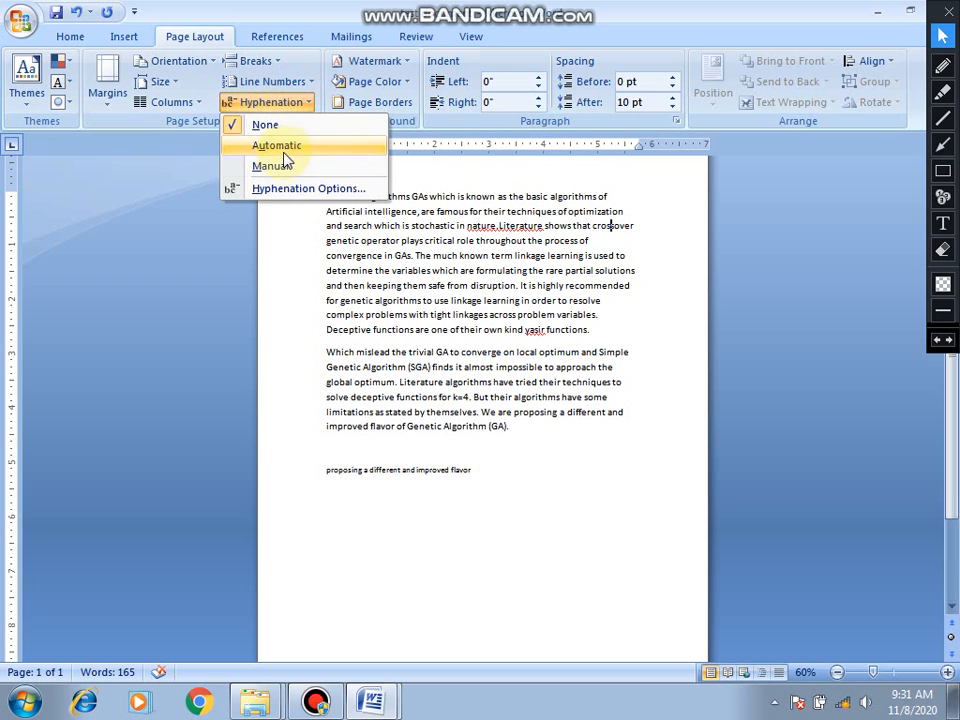
pyautogui.click(289, 150)
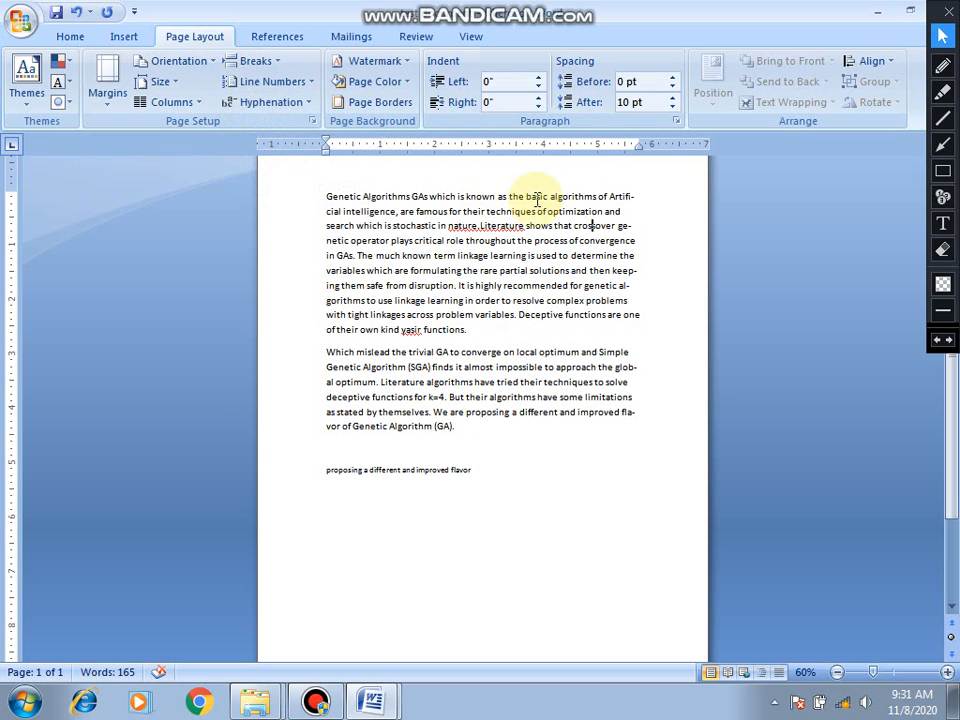
# Step: Examine the hyphenated word "Artificial" in the first paragraph and set hyphenation back to None
pyautogui.doubleClick(620, 197)
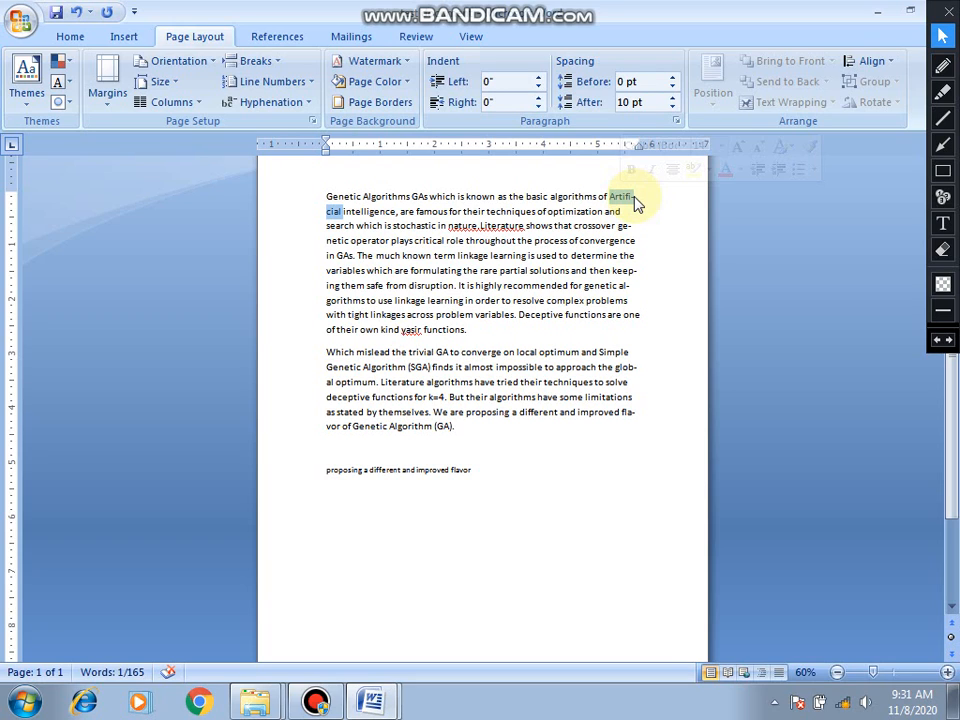
pyautogui.click(632, 196)
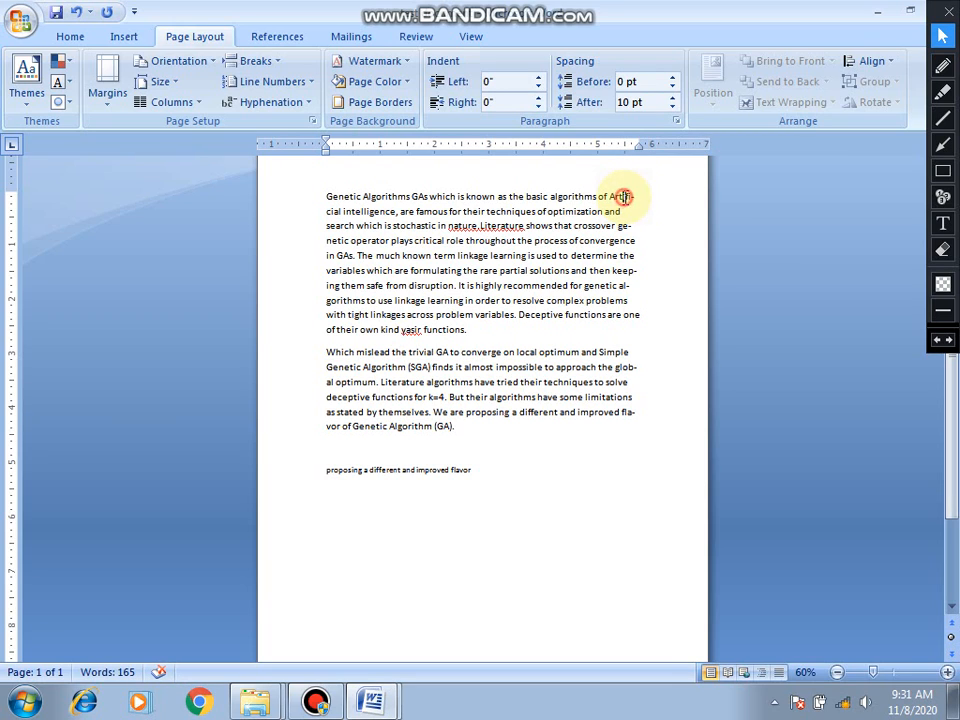
pyautogui.doubleClick(622, 196)
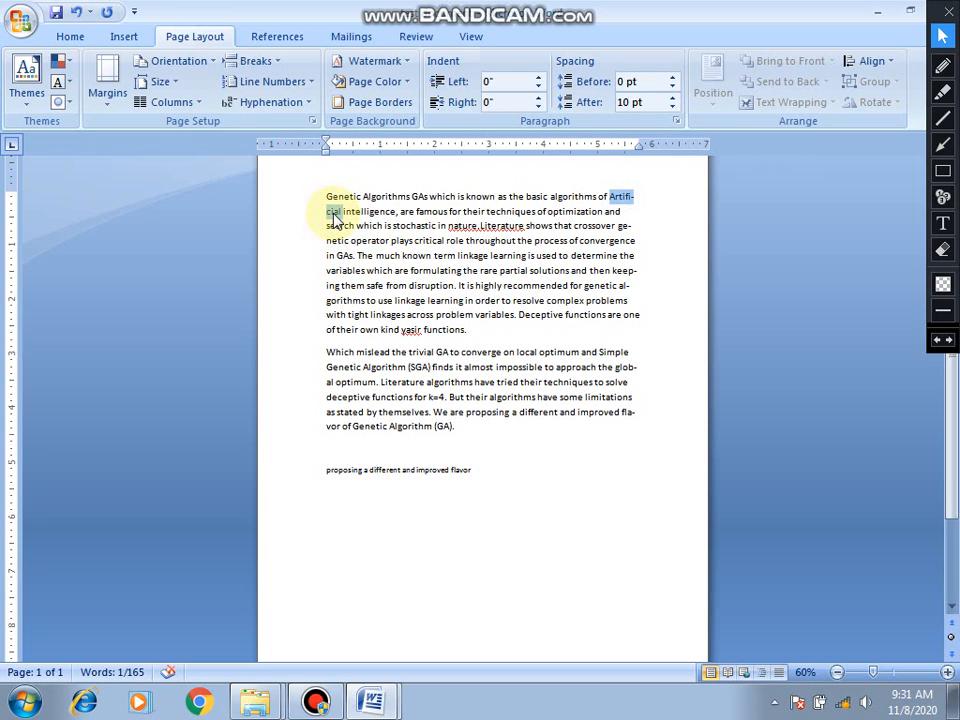
pyautogui.click(309, 110)
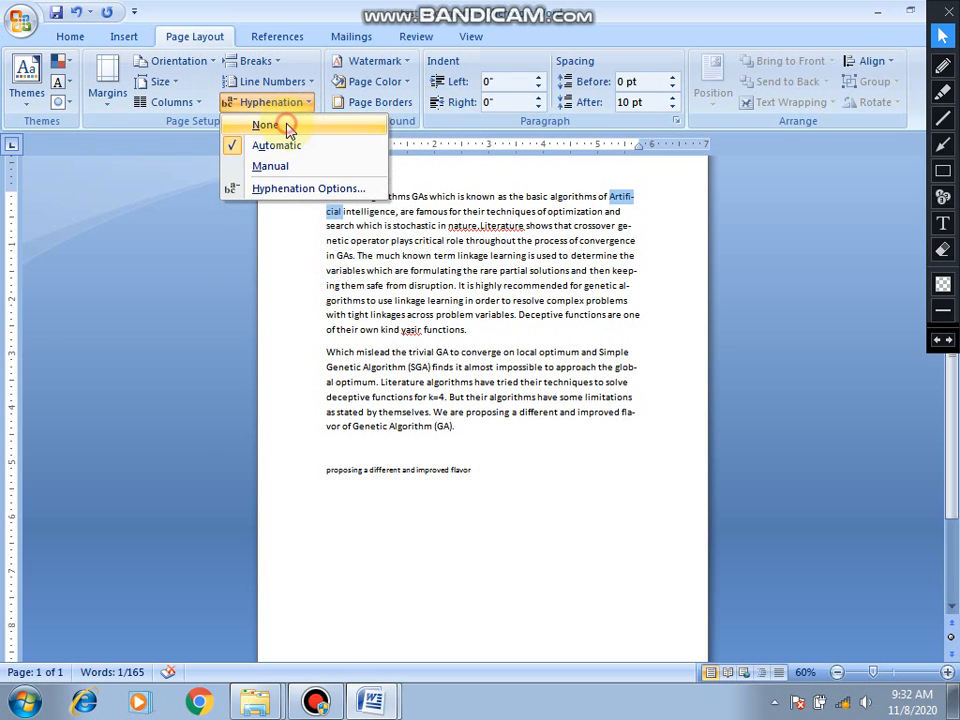
pyautogui.click(287, 126)
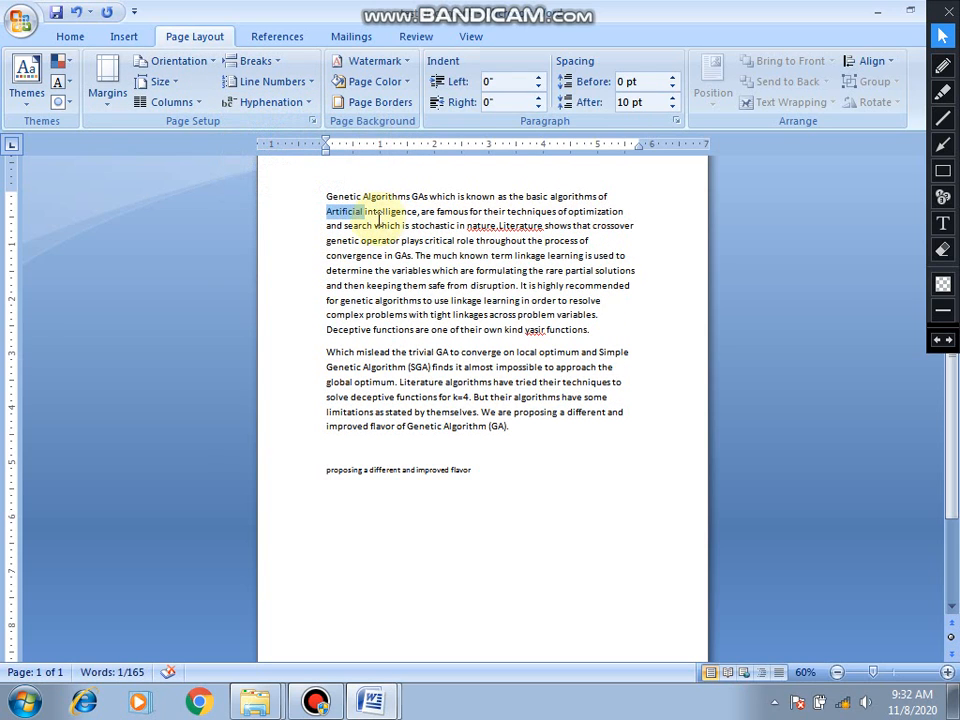
# Step: Apply the built-in CONFIDENTIAL 1 watermark to the document
pyautogui.click(349, 212)
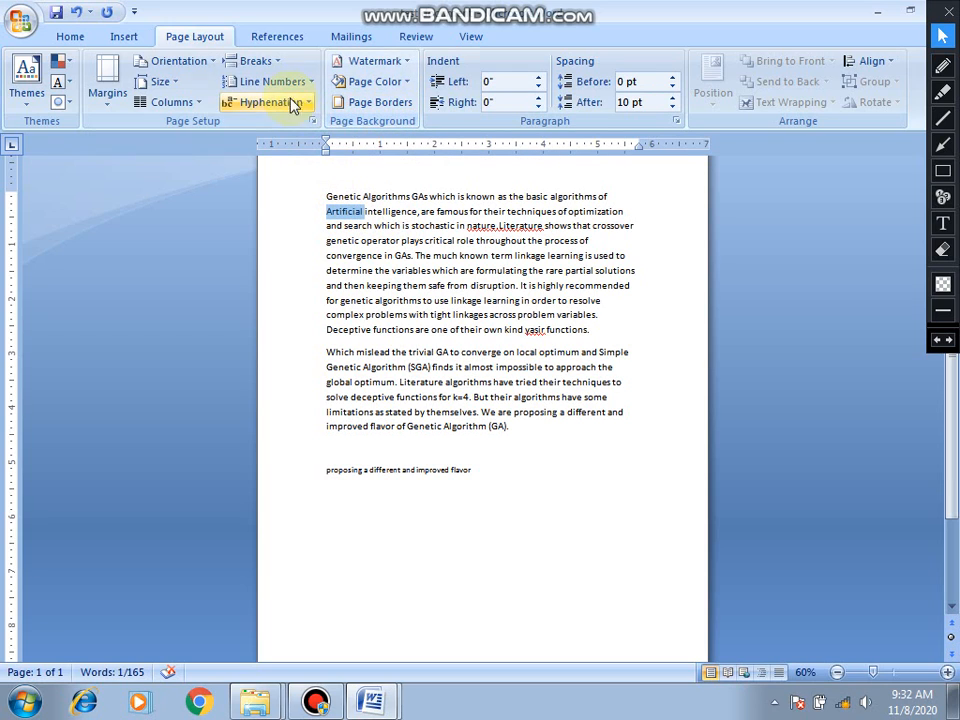
pyautogui.click(408, 68)
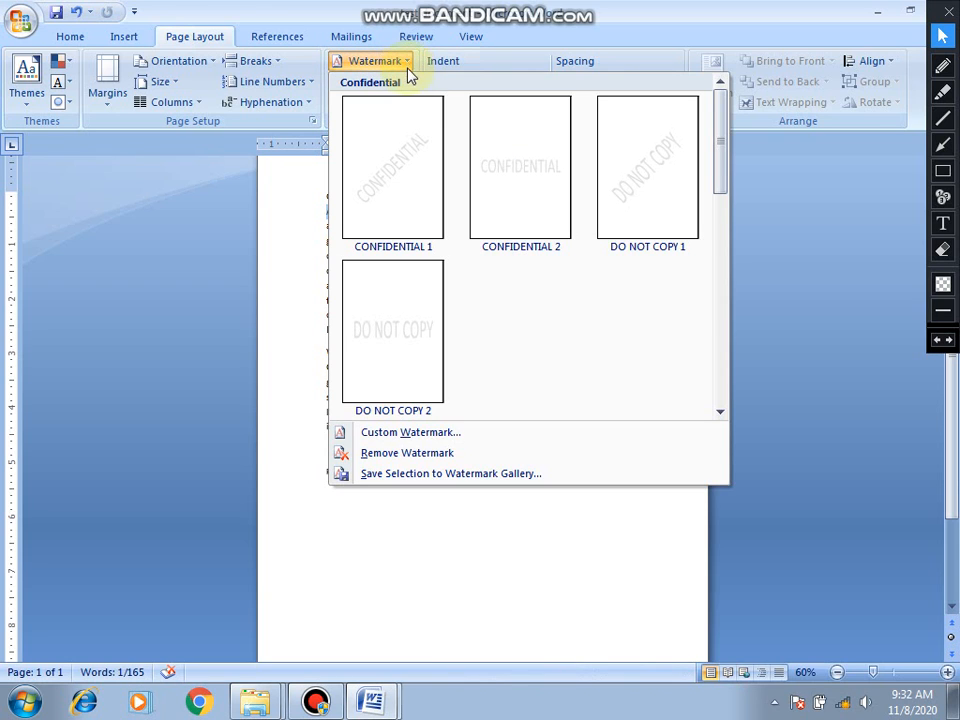
pyautogui.click(407, 171)
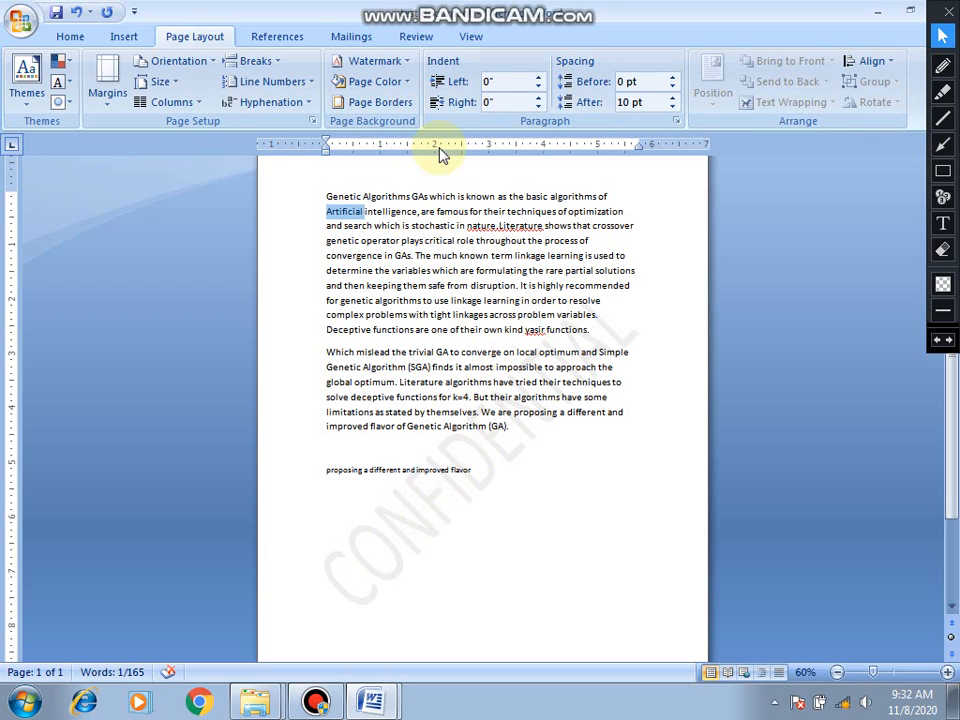
# Step: Set a custom text watermark with the professor's title and name in place of CONFIDENTIAL, keeping the diagonal layout
pyautogui.click(405, 61)
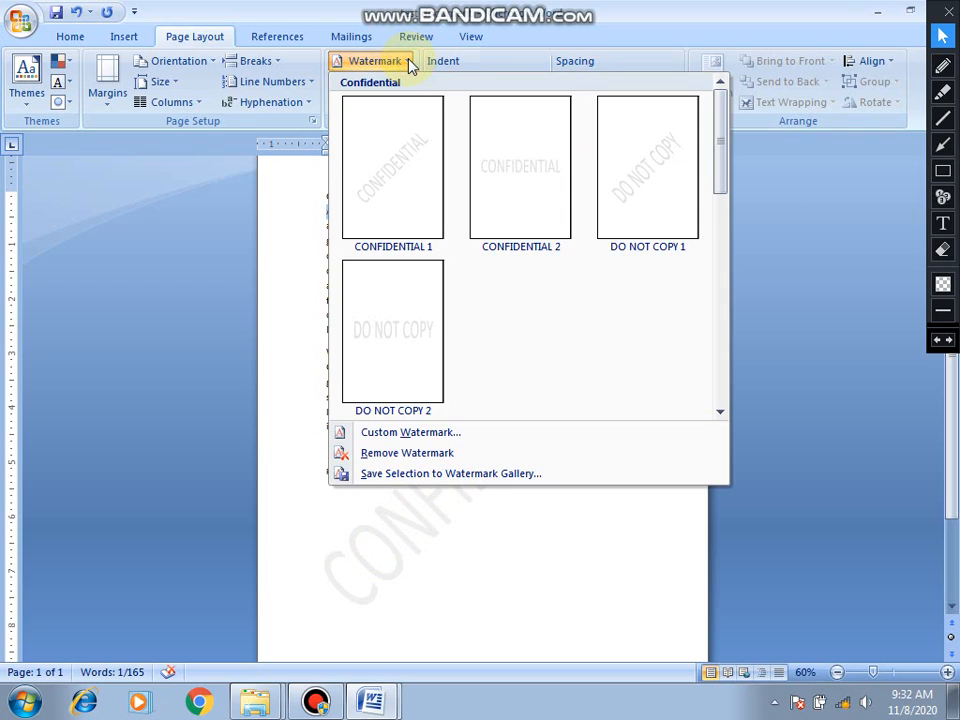
pyautogui.click(433, 432)
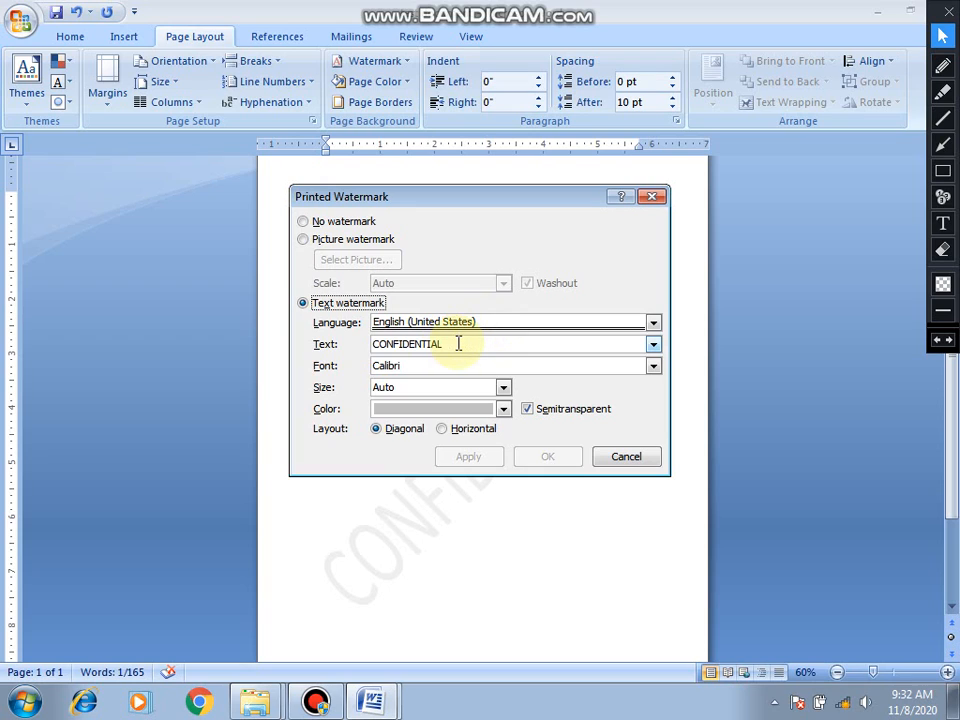
pyautogui.moveTo(458, 343); pyautogui.dragTo(349, 343)
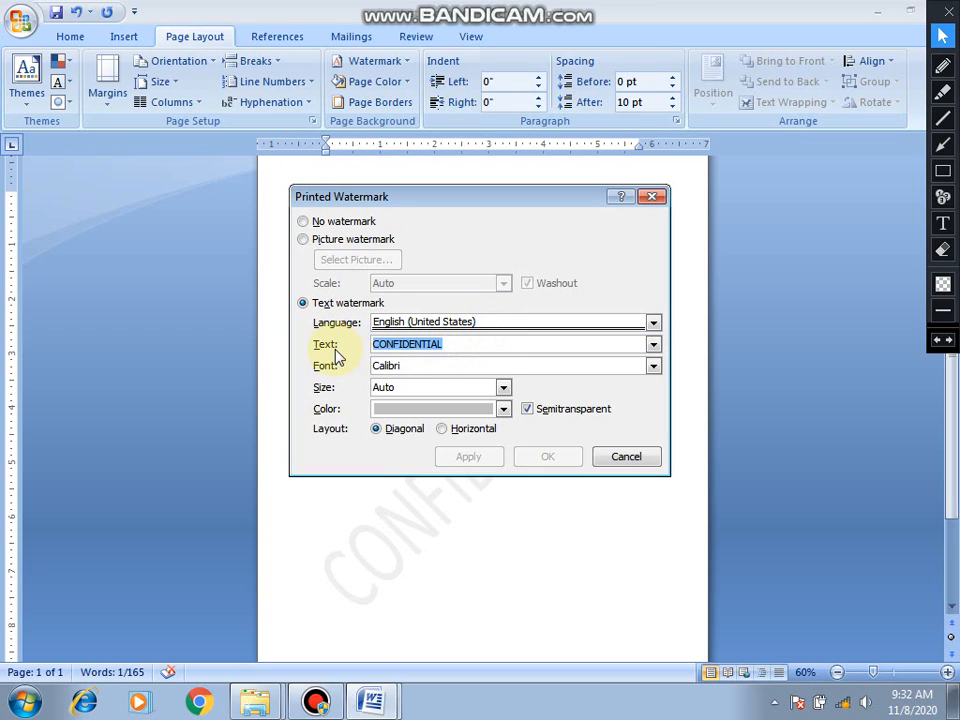
pyautogui.write('Prog')
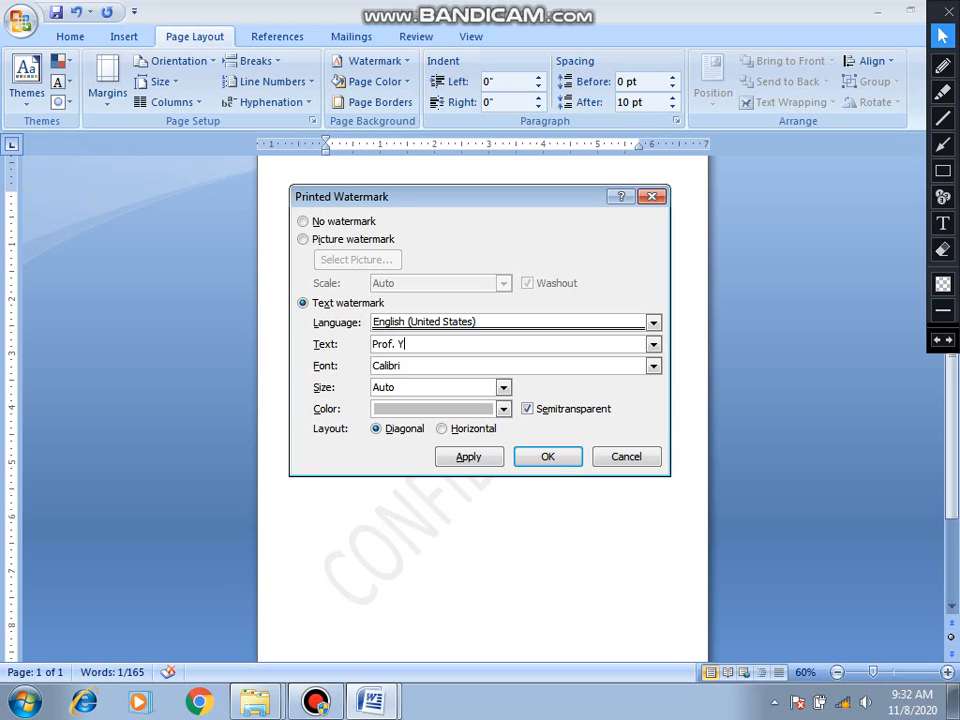
pyautogui.write('. Yasir')
pyautogui.click(548, 458)
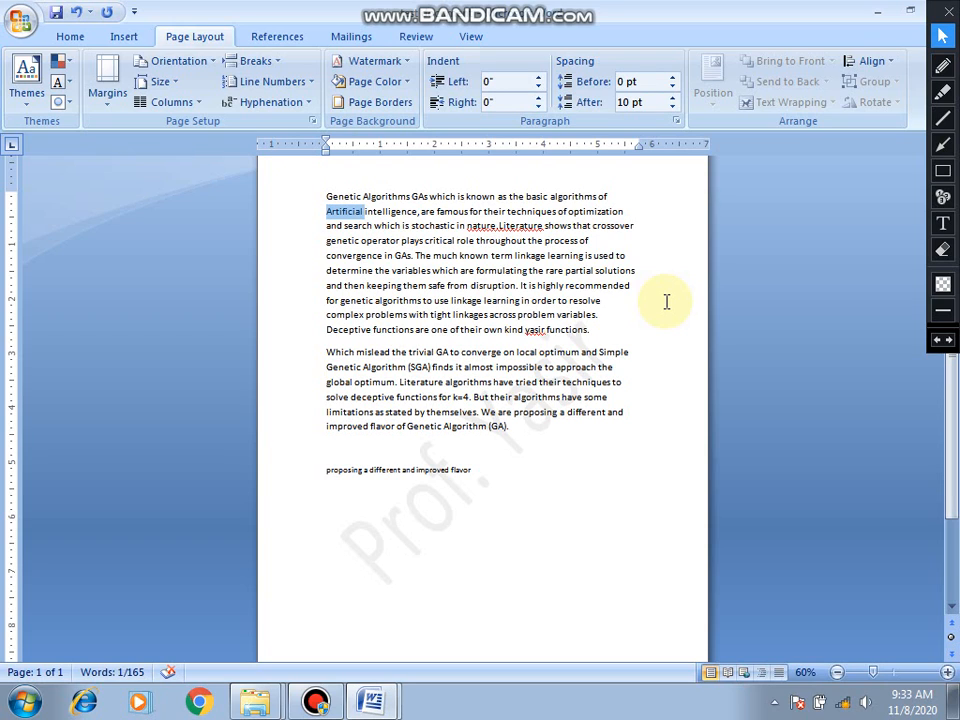
pyautogui.moveTo(666, 301); pyautogui.dragTo(467, 493)
pyautogui.click(467, 492)
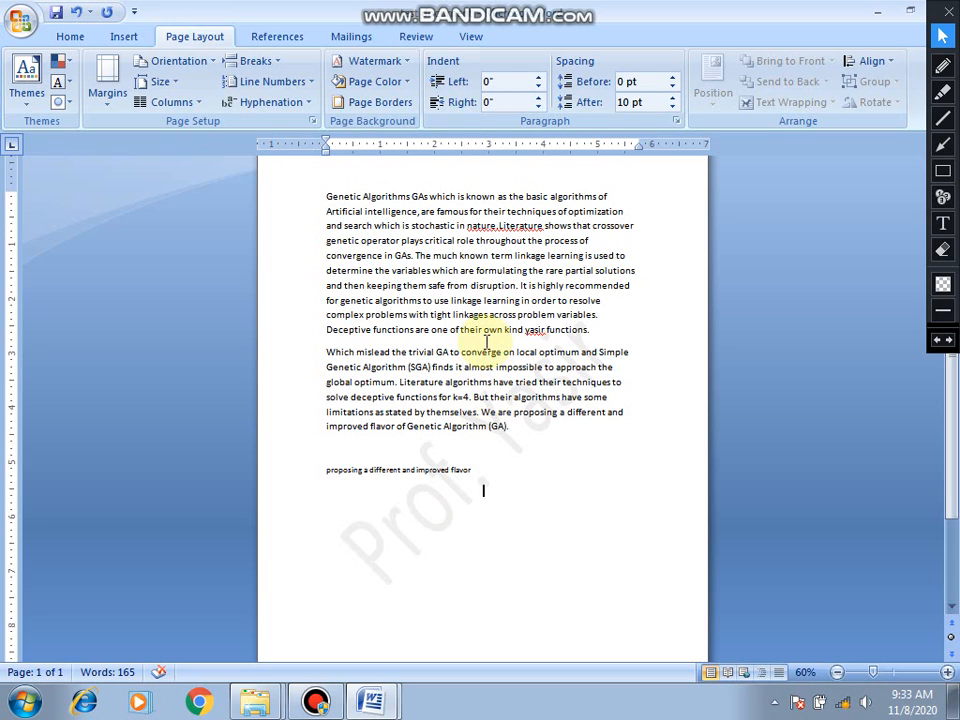
pyautogui.moveTo(486, 330); pyautogui.dragTo(606, 420)
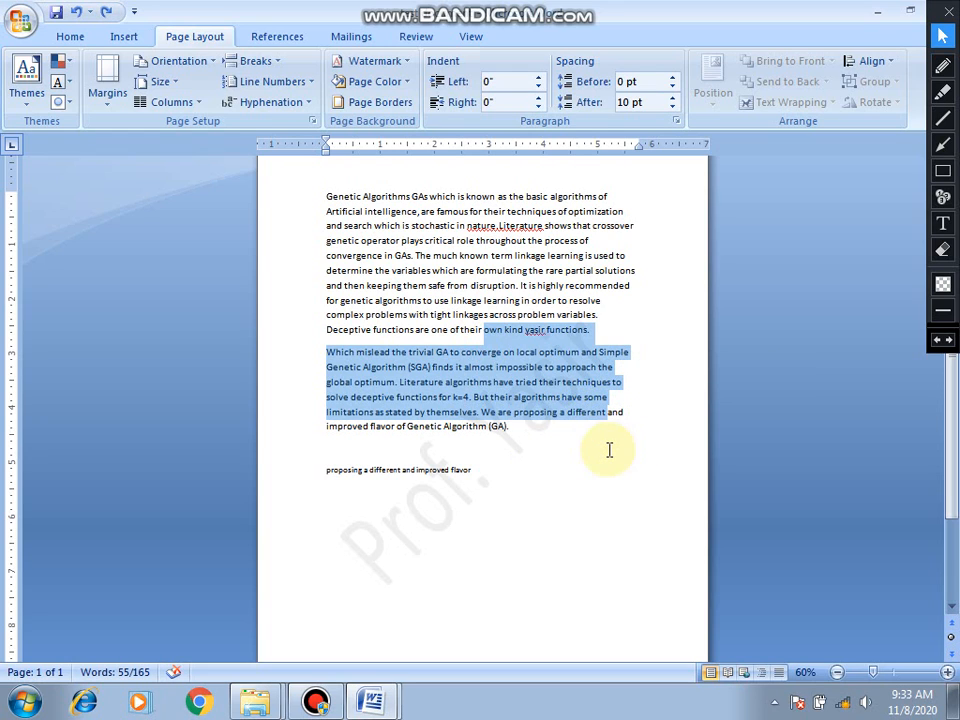
# Step: Put the cursor on the empty line below the second paragraph and set the page color to a dark blue theme shade
pyautogui.click(609, 449)
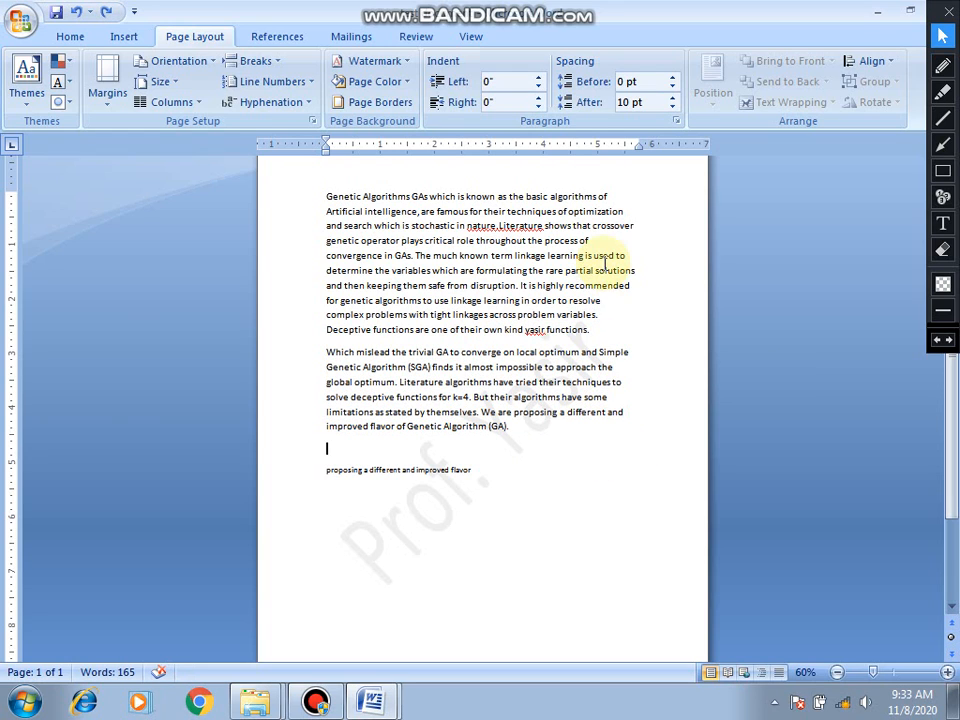
pyautogui.click(405, 91)
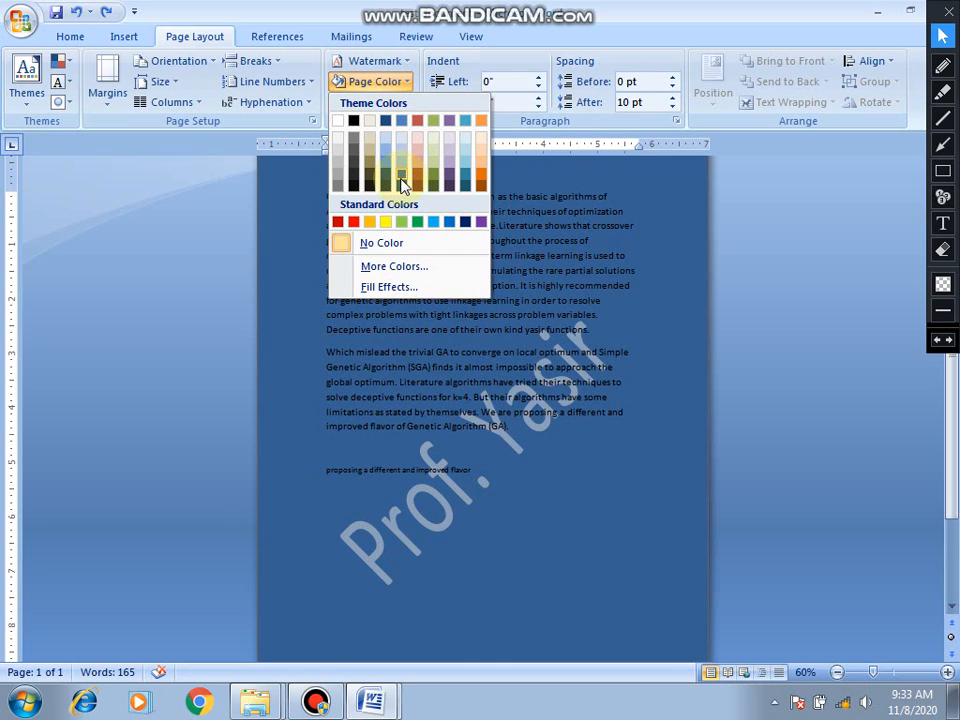
pyautogui.click(402, 182)
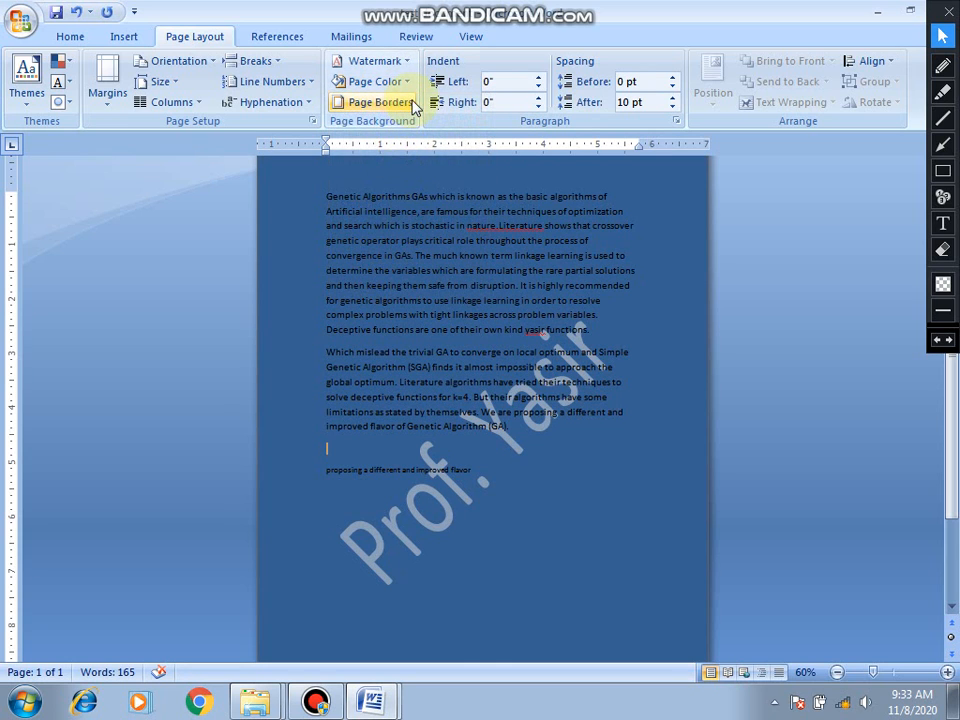
# Step: Add a box page border in the dotted line style, ½ pt wide, to the whole document
pyautogui.click(397, 102)
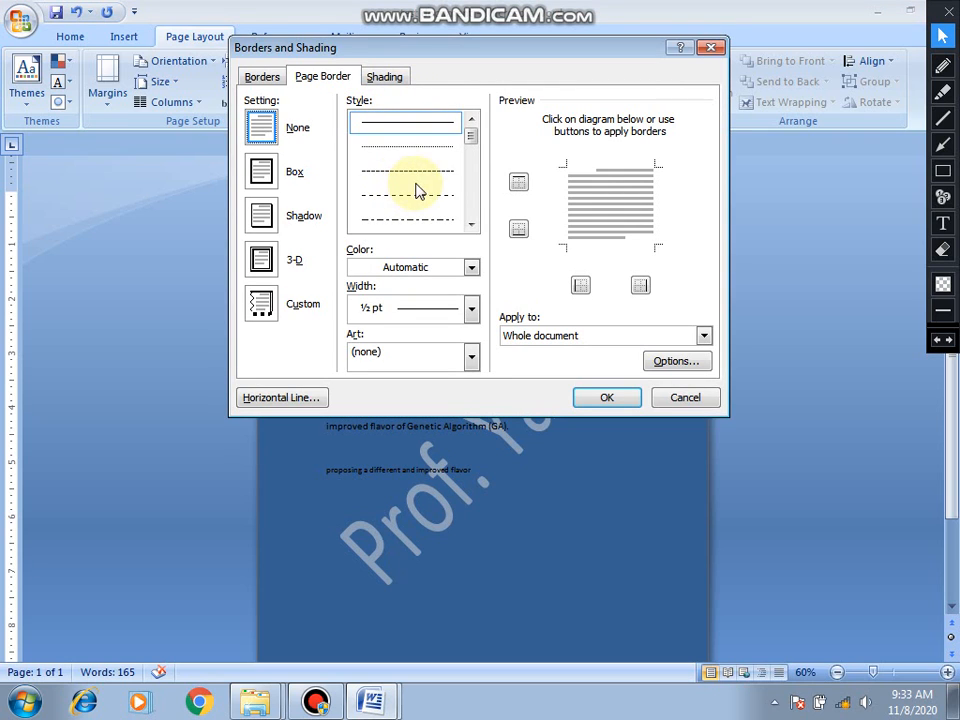
pyautogui.click(438, 158)
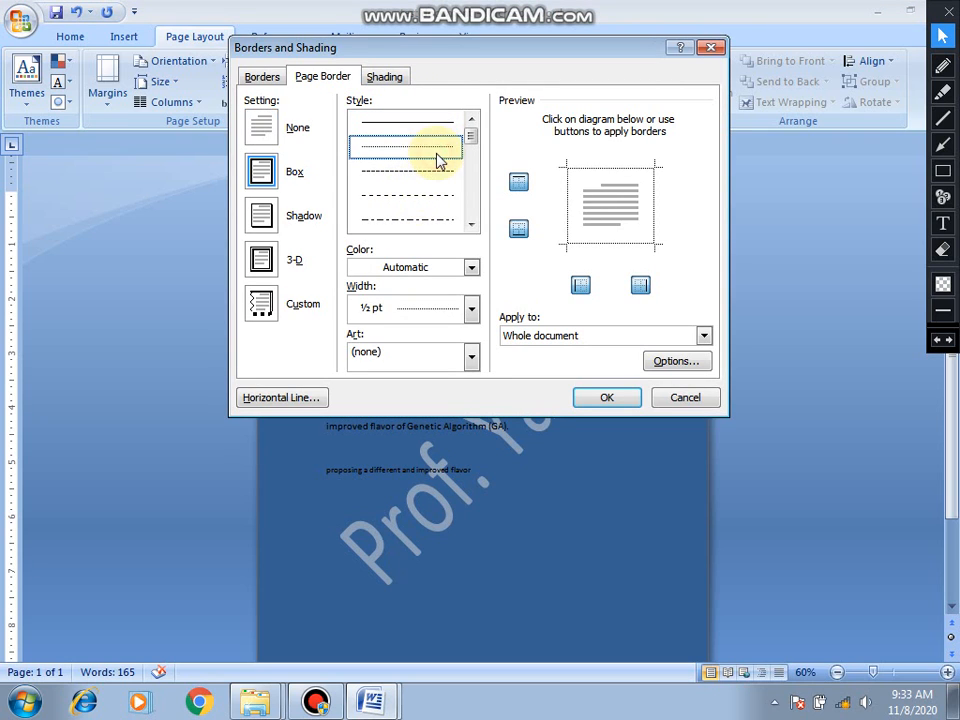
pyautogui.click(602, 396)
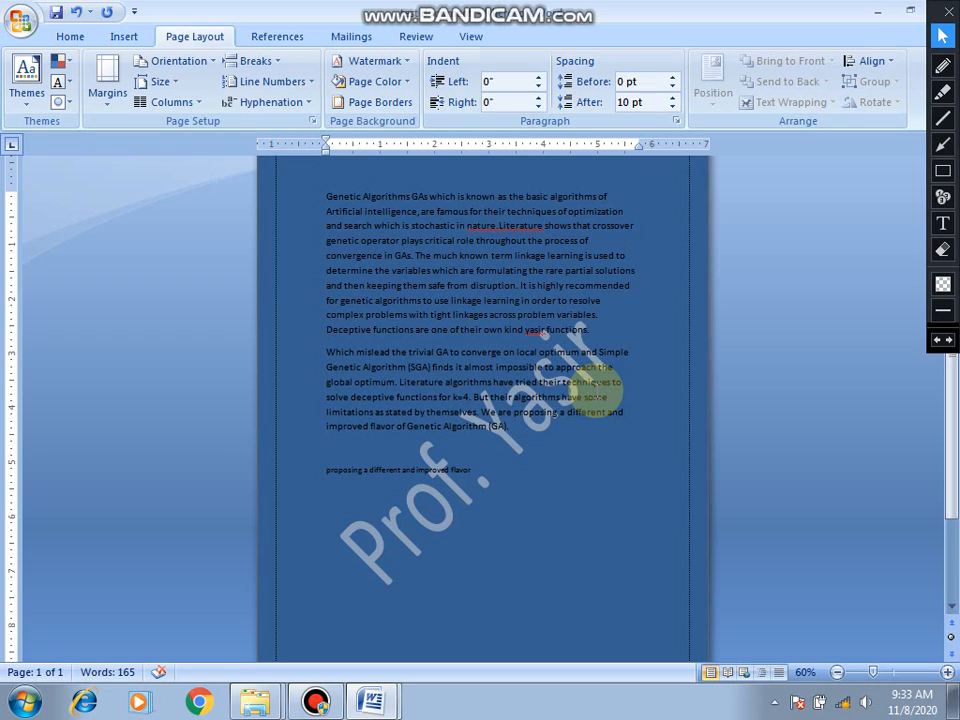
# Step: Set the empty line's left indent to 0.9" and enter the sample text "hdhdhhdhdh" there
pyautogui.click(516, 81)
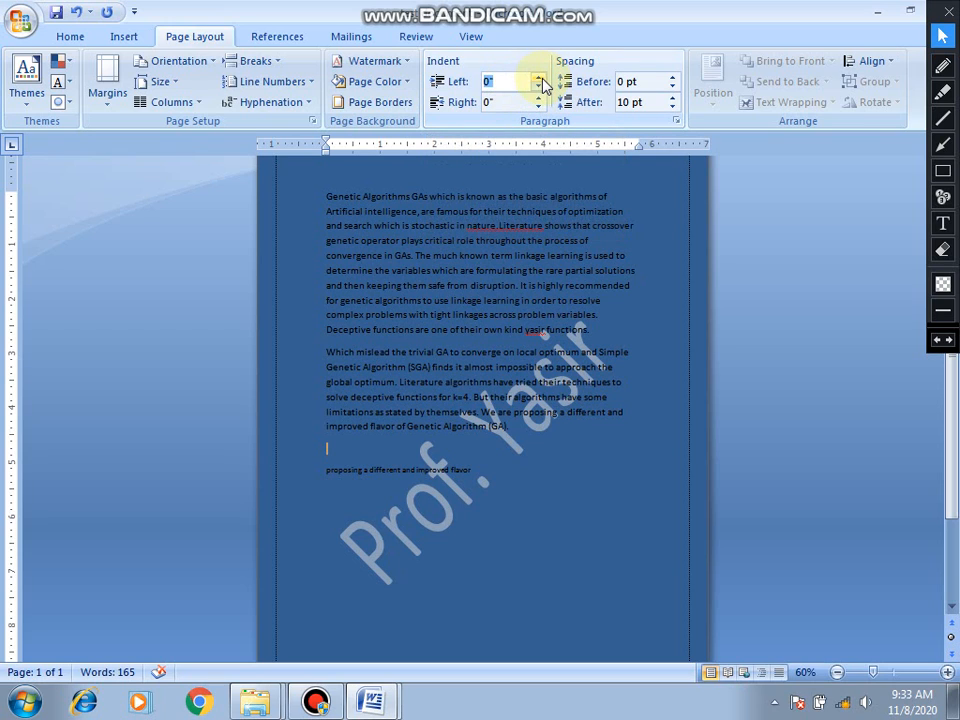
pyautogui.click(541, 80)
pyautogui.click(541, 80)
pyautogui.click(541, 80)
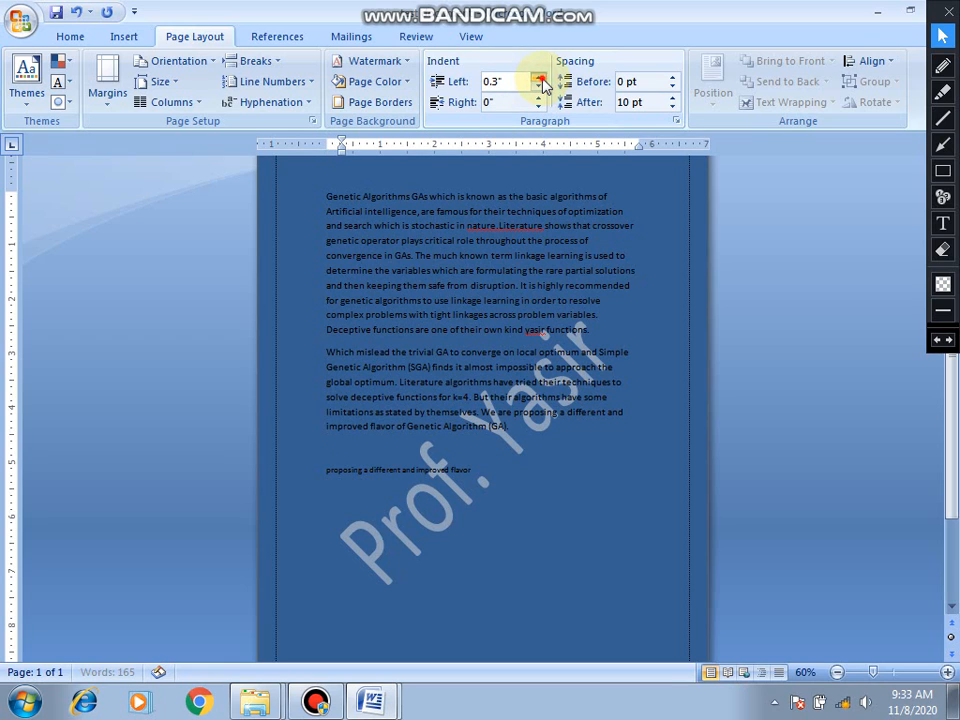
pyautogui.click(541, 80)
pyautogui.click(541, 80)
pyautogui.click(541, 80)
pyautogui.click(541, 80)
pyautogui.click(541, 80)
pyautogui.click(541, 80)
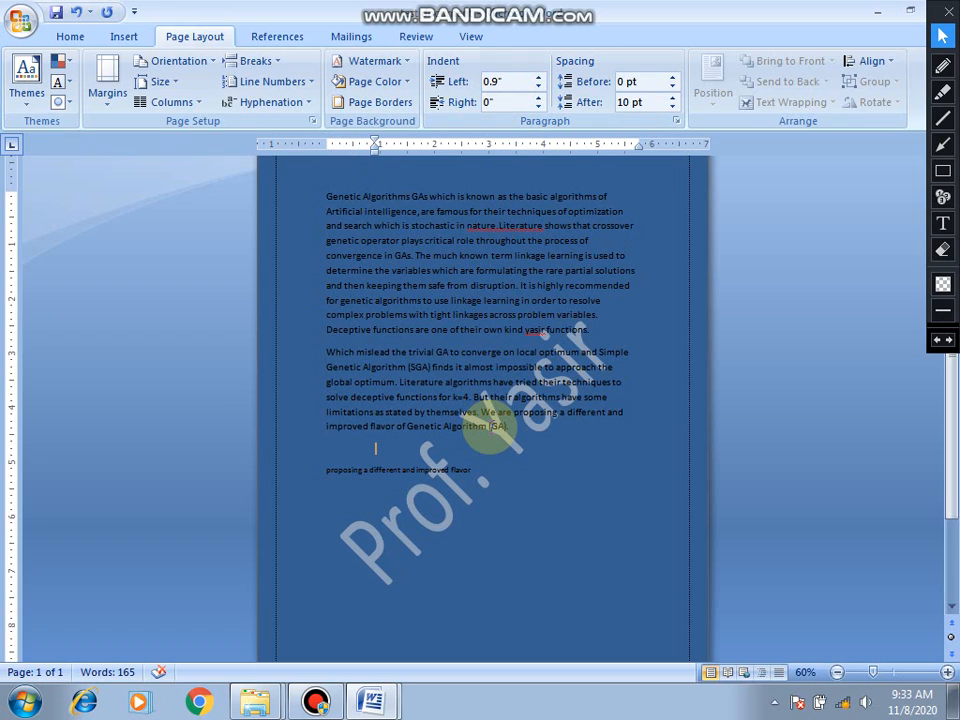
pyautogui.write('hdhdhhdhdh')
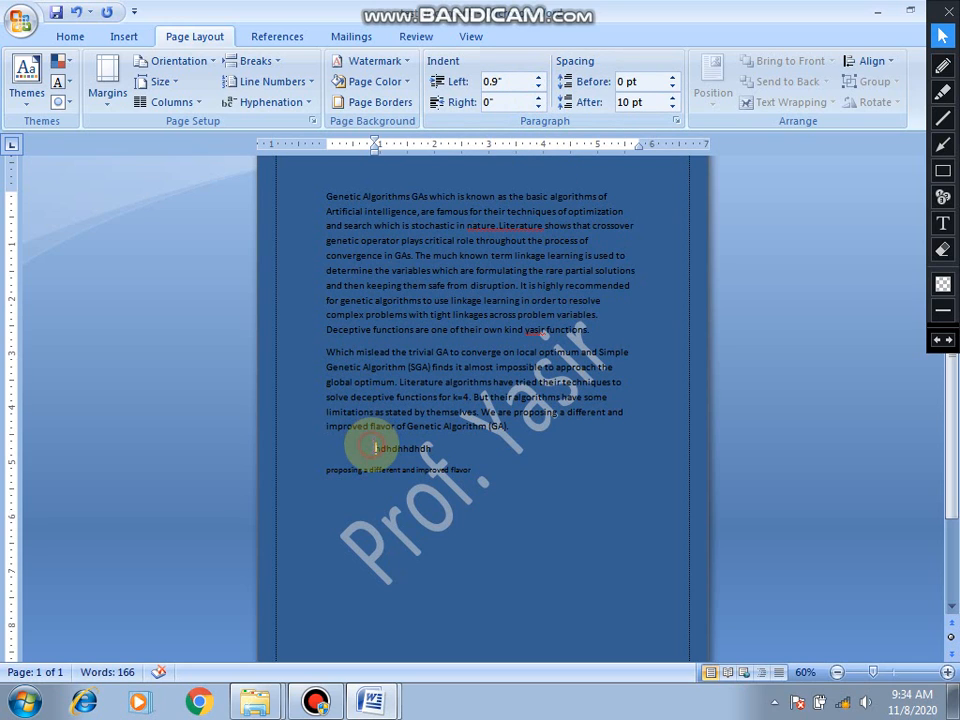
# Step: Reduce the left indent of the "hdhdhhdhdh" line to 0.1"
pyautogui.click(540, 87)
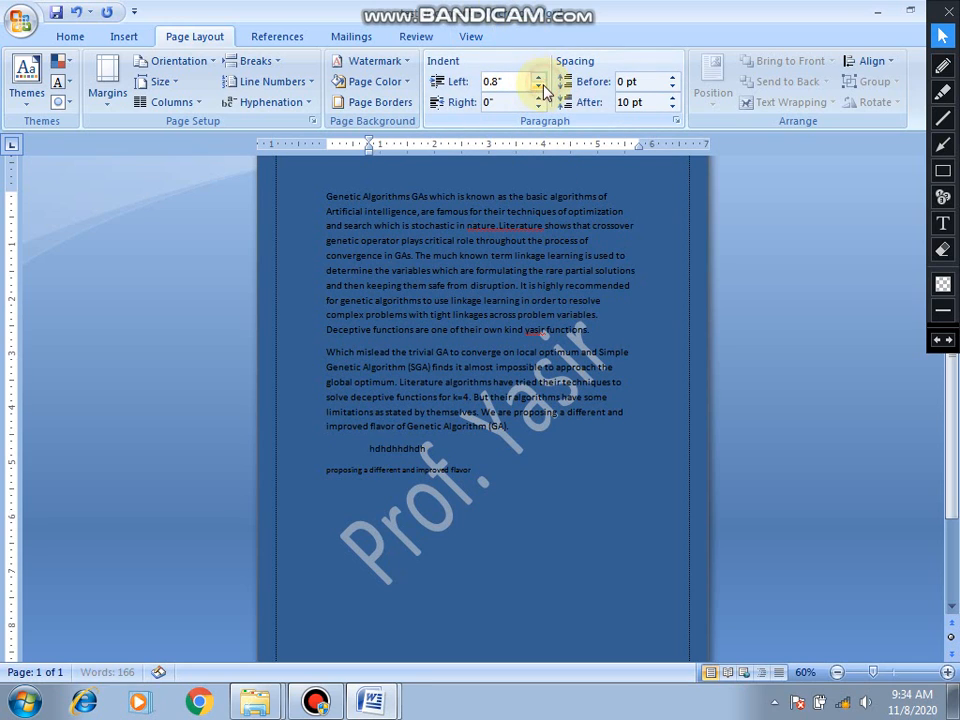
pyautogui.click(541, 90)
pyautogui.click(541, 90)
pyautogui.click(541, 90)
pyautogui.click(541, 90)
pyautogui.click(541, 90)
pyautogui.click(541, 90)
pyautogui.click(541, 90)
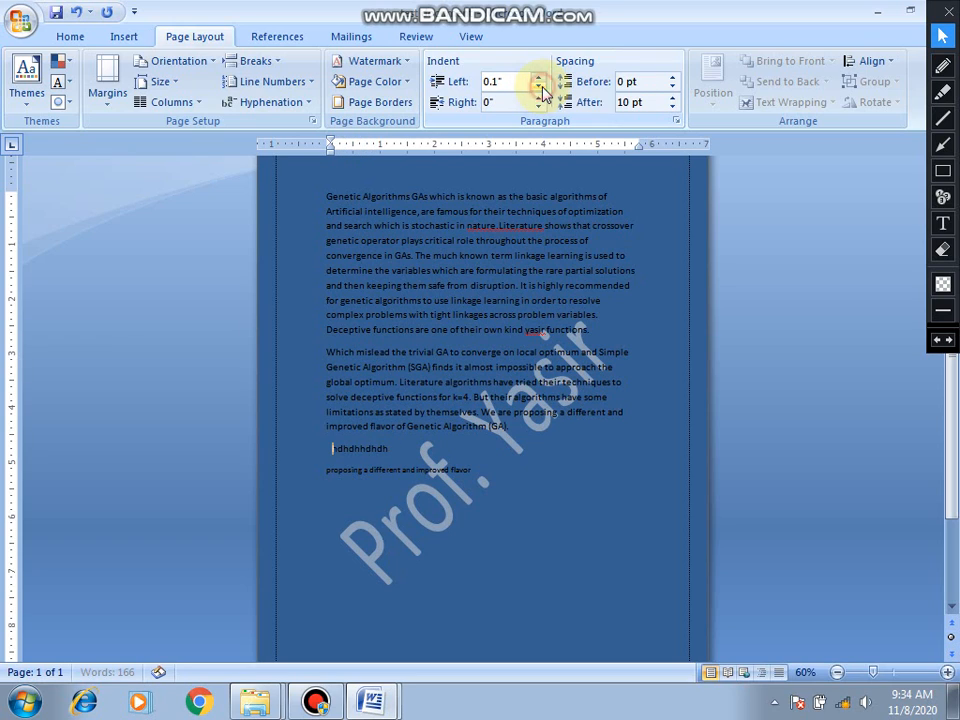